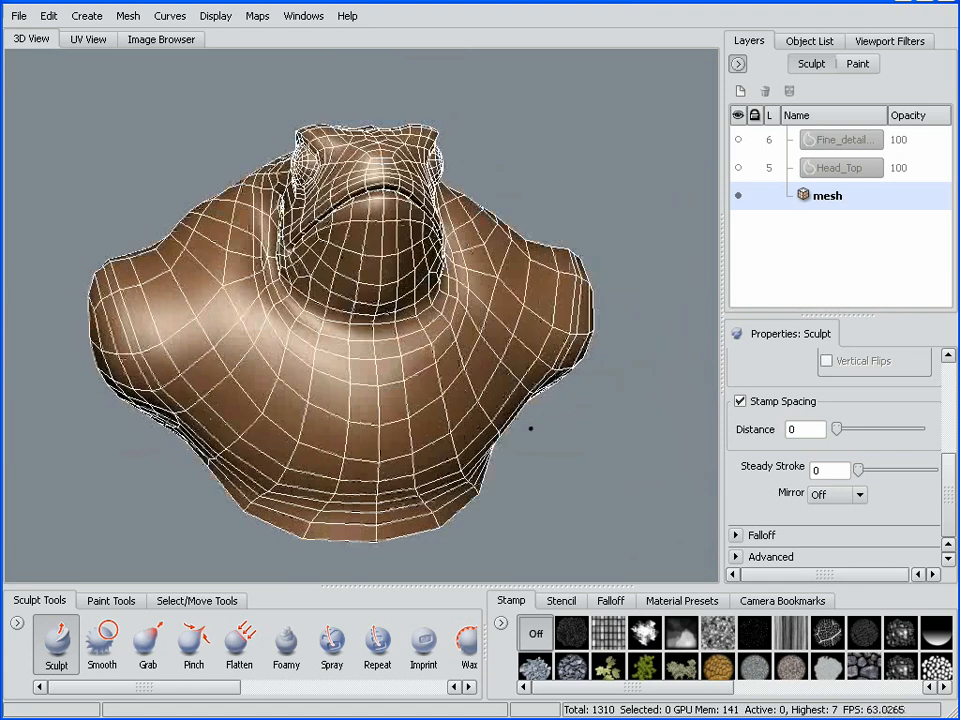
Step: Hide the wireframe on the frog bust and raise the mesh to subdivision level 3
key("w")
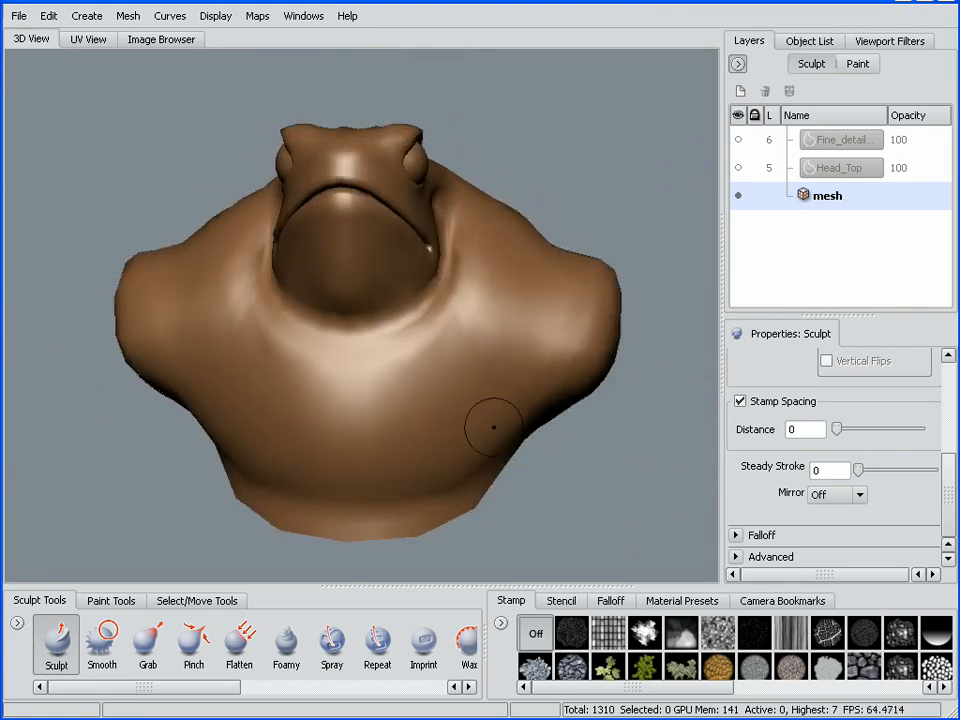
key("shift+d")
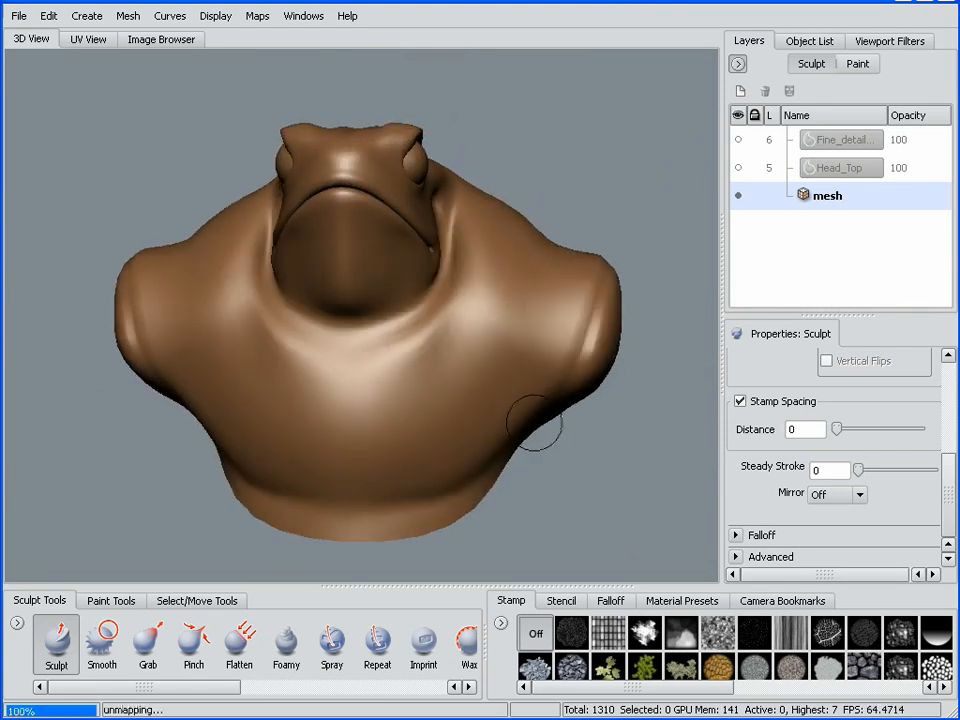
key("shift+d")
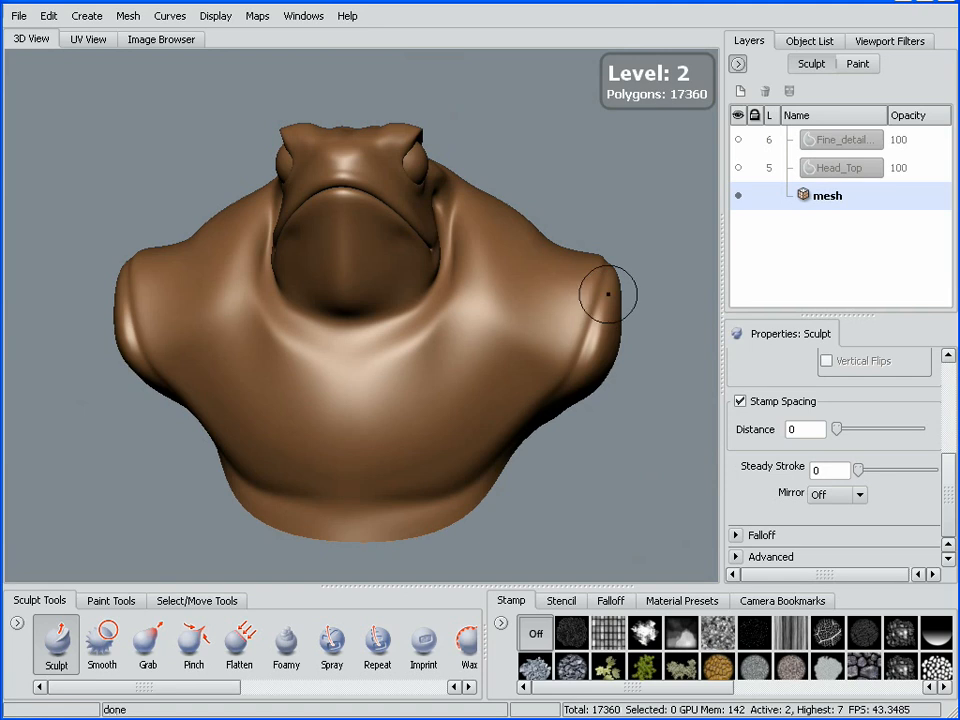
key("shift+d")
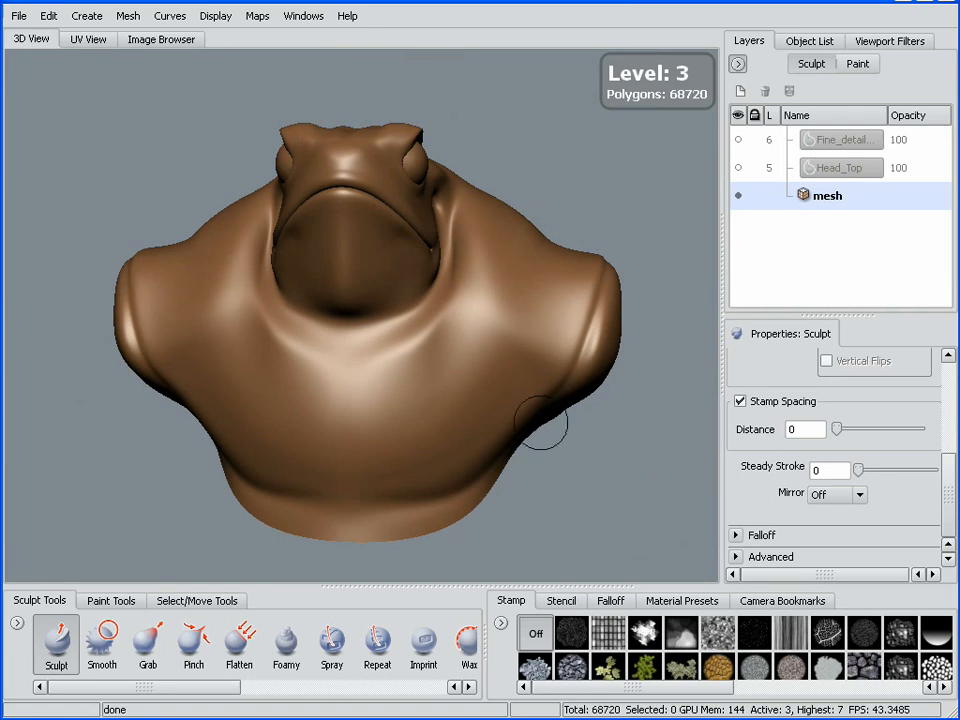
left_click_drag(541, 425, 597, 417, "alt")
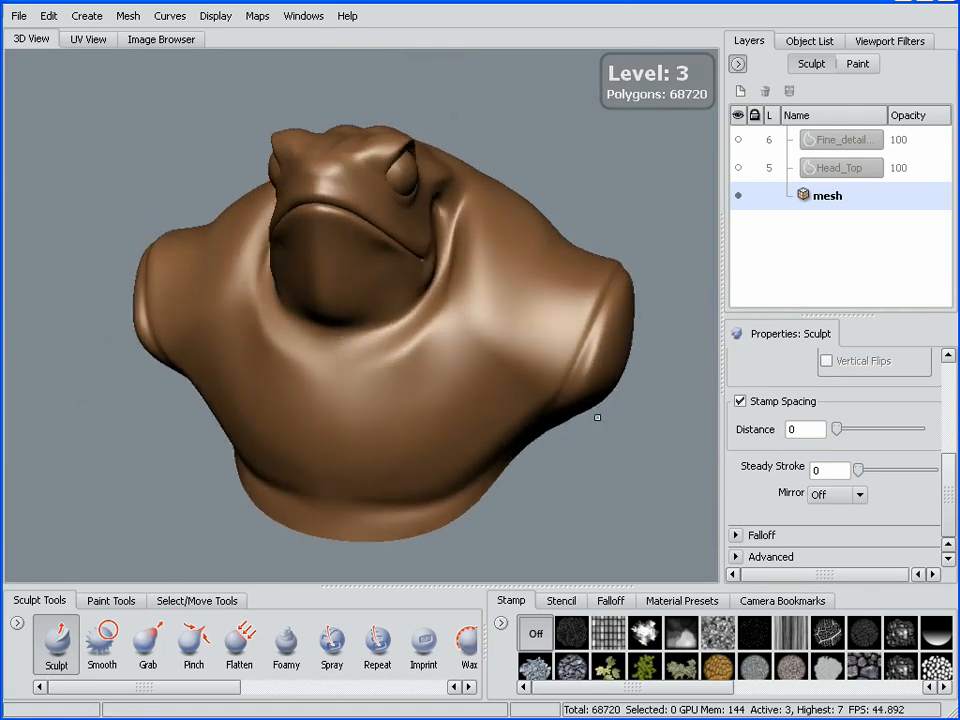
Step: Add a new sculpt layer above the base mesh and set up a larger Foamy brush with X mirroring
left_click(740, 91)
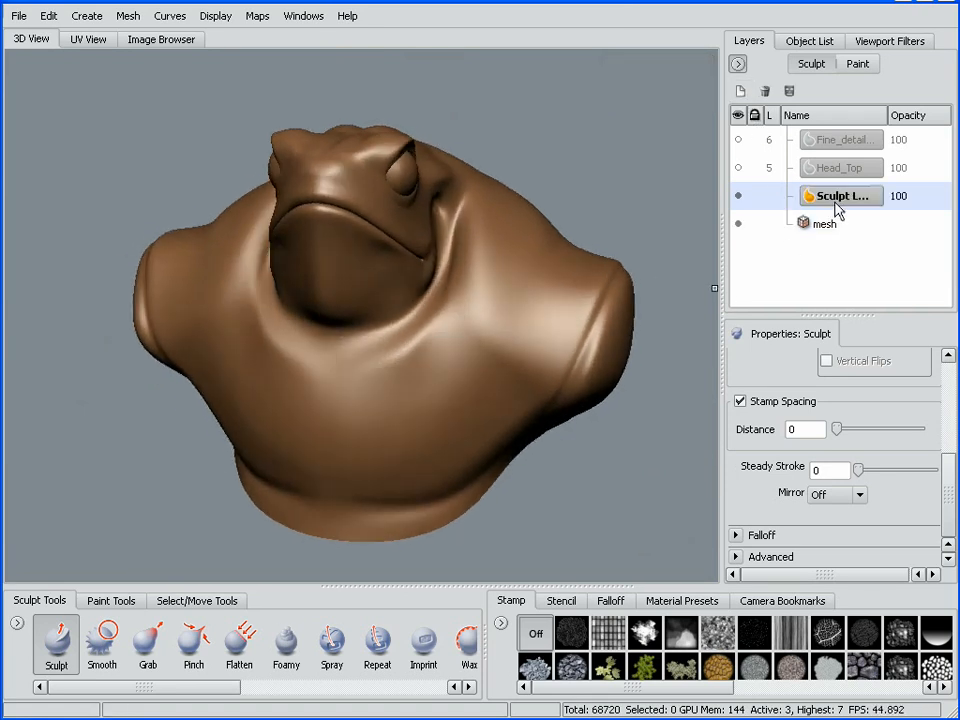
mouse_move(489, 435)
left_mouse_down("alt")
mouse_move(517, 433)
mouse_move(480, 435)
left_mouse_up("alt")
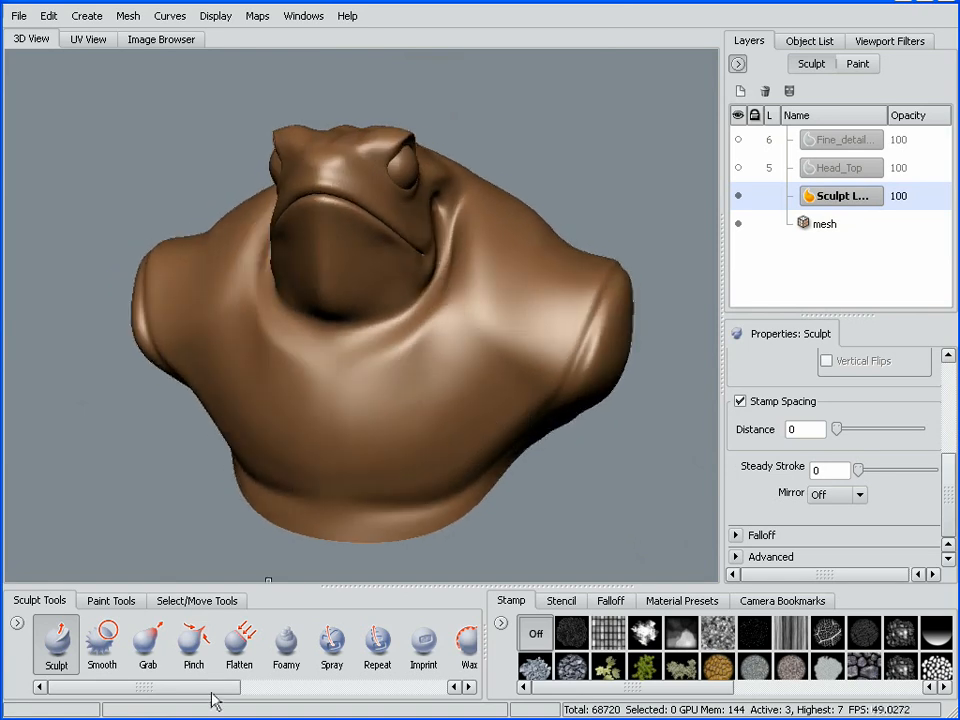
left_click(286, 640)
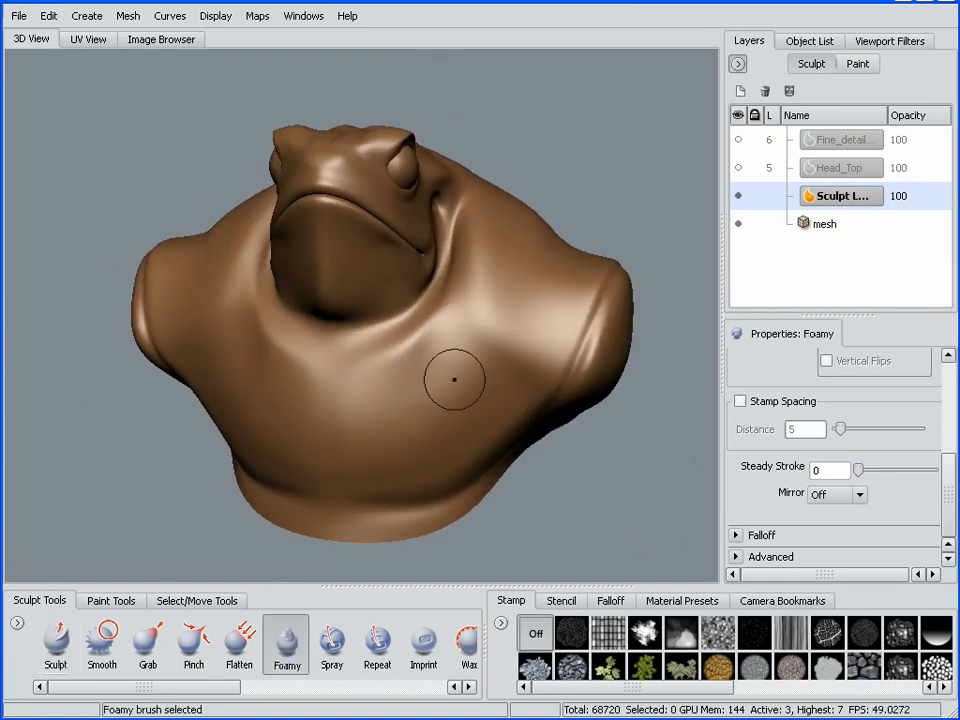
mouse_move(452, 377)
left_mouse_down("alt")
mouse_move(452, 400)
mouse_move(439, 399)
mouse_move(435, 369)
mouse_move(439, 418)
mouse_move(358, 505)
left_mouse_up("alt")
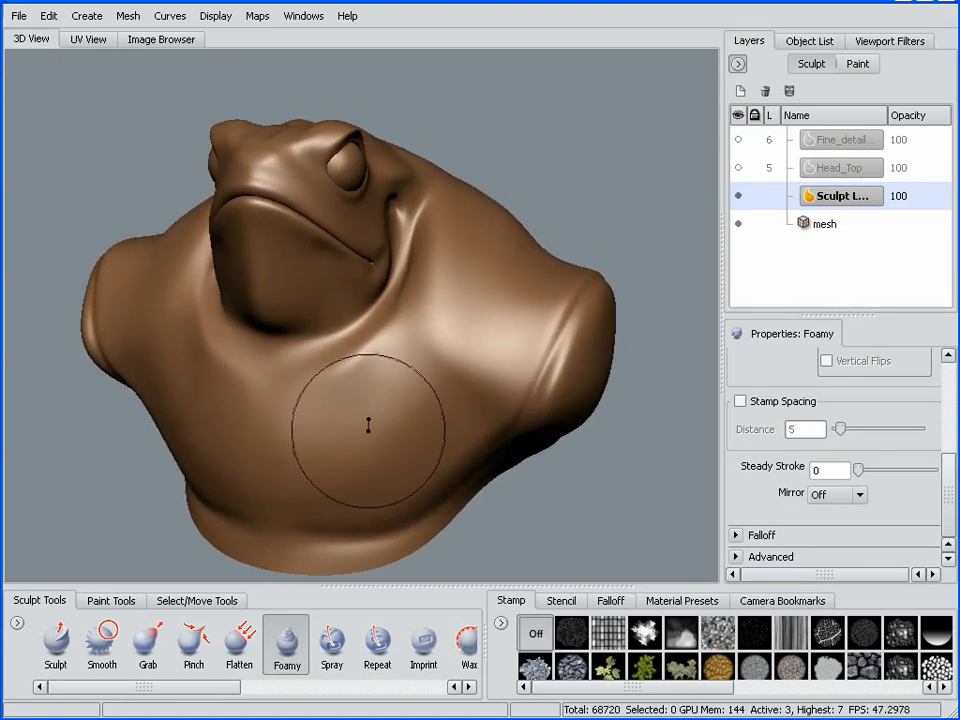
left_click(860, 495)
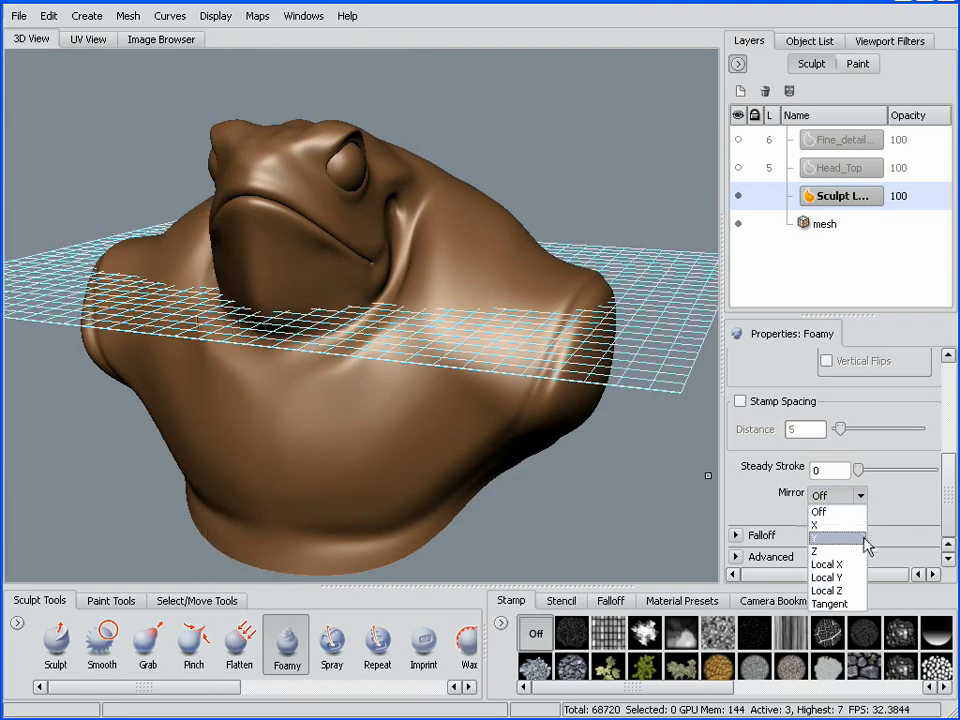
left_click(866, 537)
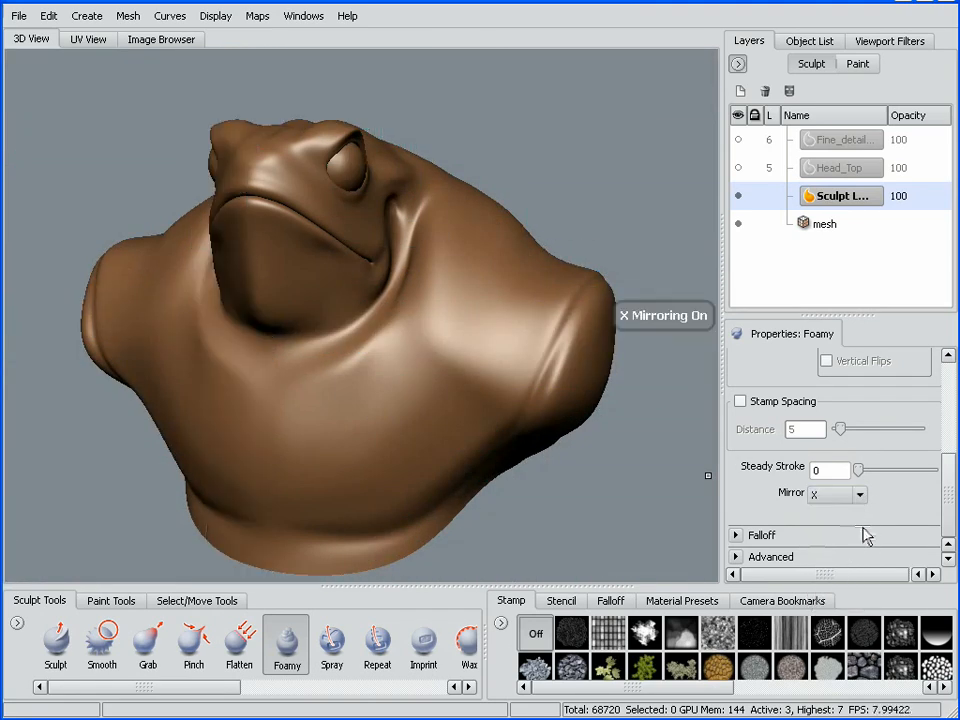
Step: Build up symmetrical chest and shoulder muscle volumes on the frog's torso with the Foamy brush
mouse_move(386, 439)
left_mouse_down("alt")
mouse_move(347, 376)
mouse_move(369, 403)
mouse_move(339, 435)
mouse_move(354, 467)
mouse_move(397, 434)
left_mouse_up("alt")
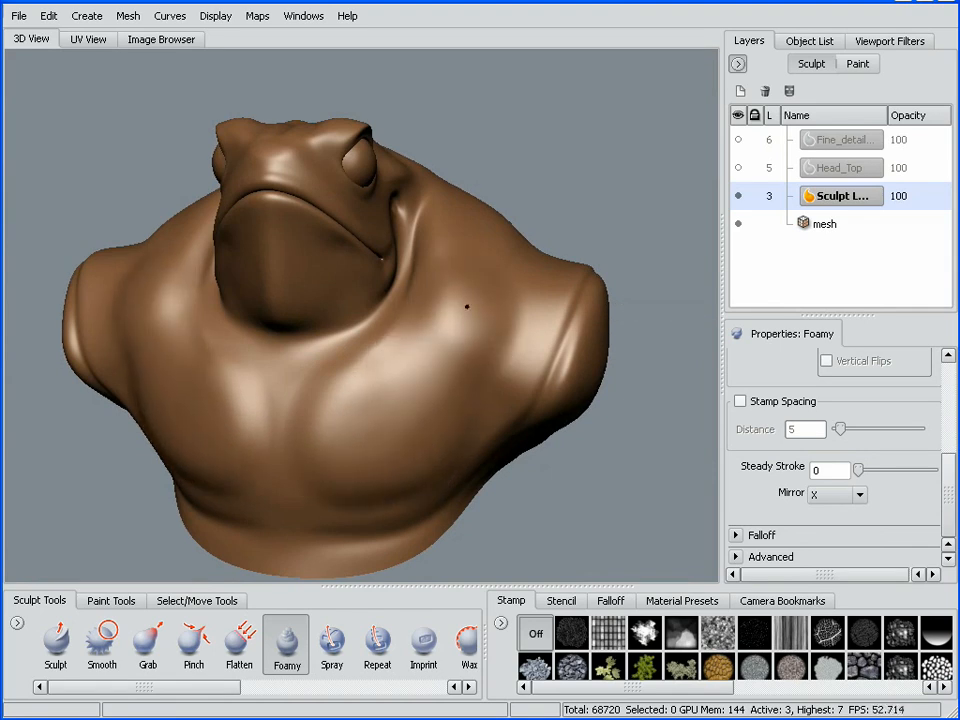
left_click_drag(348, 416, 331, 436)
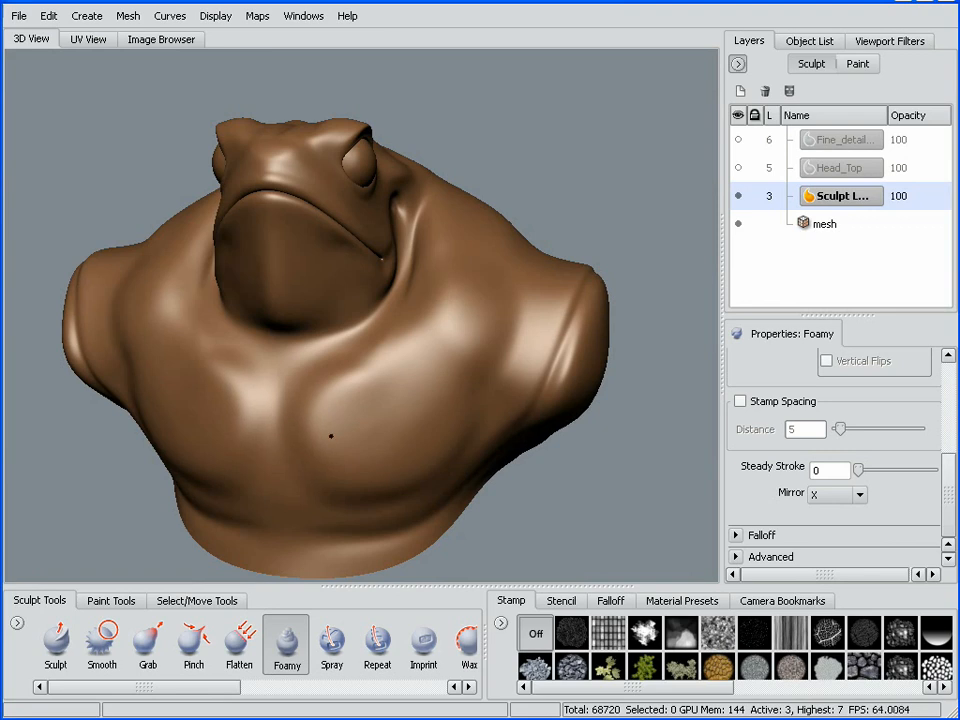
mouse_move(429, 403)
left_mouse_down("alt")
mouse_move(386, 422)
mouse_move(399, 422)
left_mouse_up("alt")
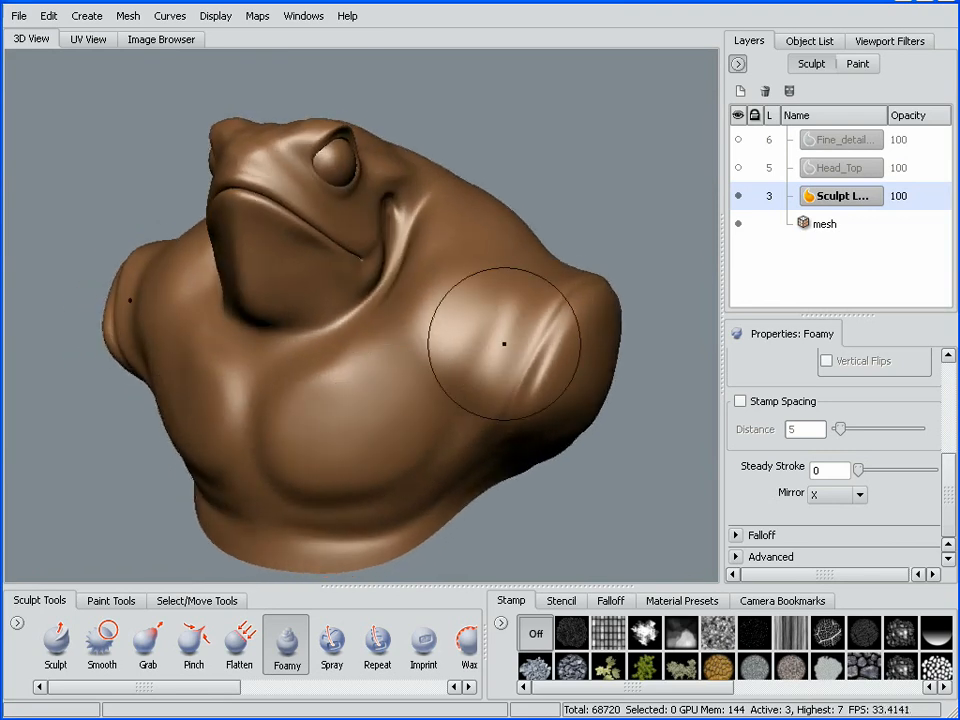
Step: Raise the mesh to subdivision level 4 and add another sculpt layer for it
key("Page_Up")
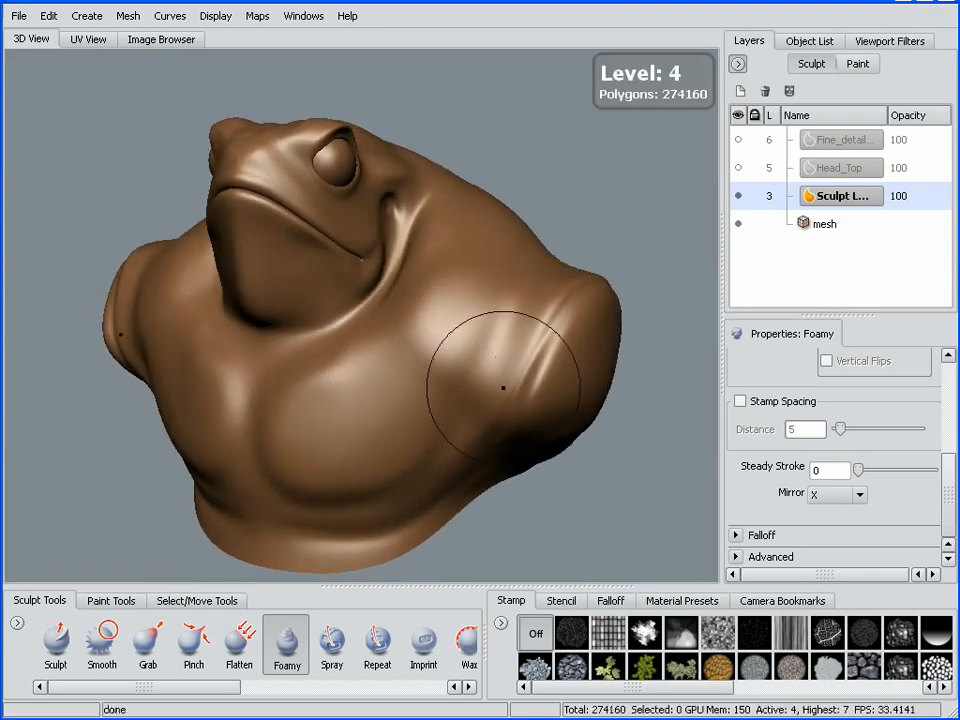
left_click_drag(499, 360, 499, 375, "alt")
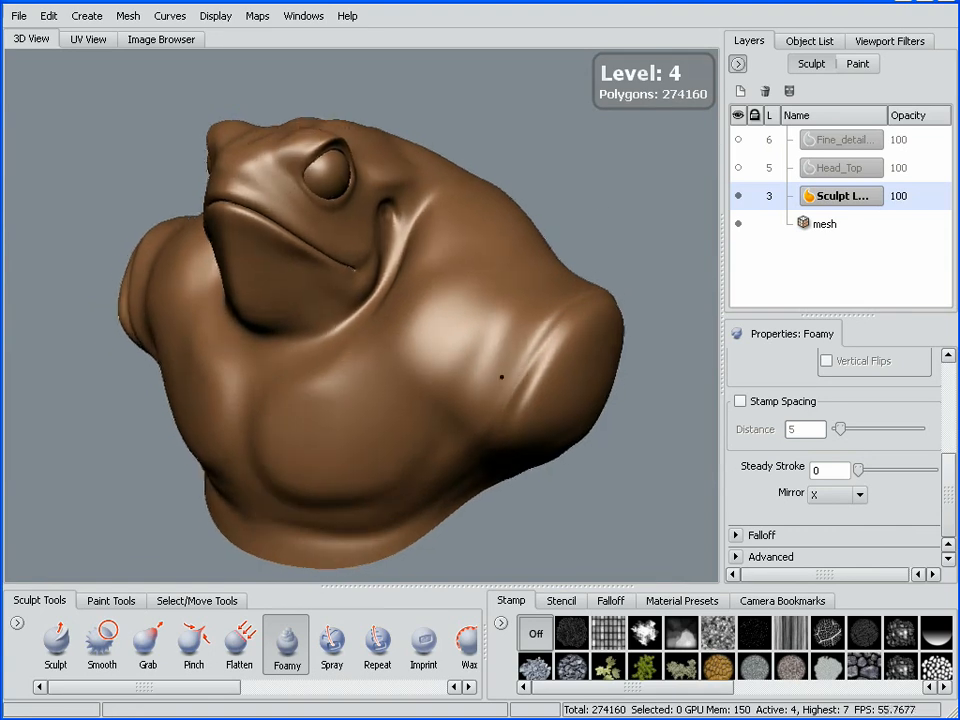
left_click(741, 92)
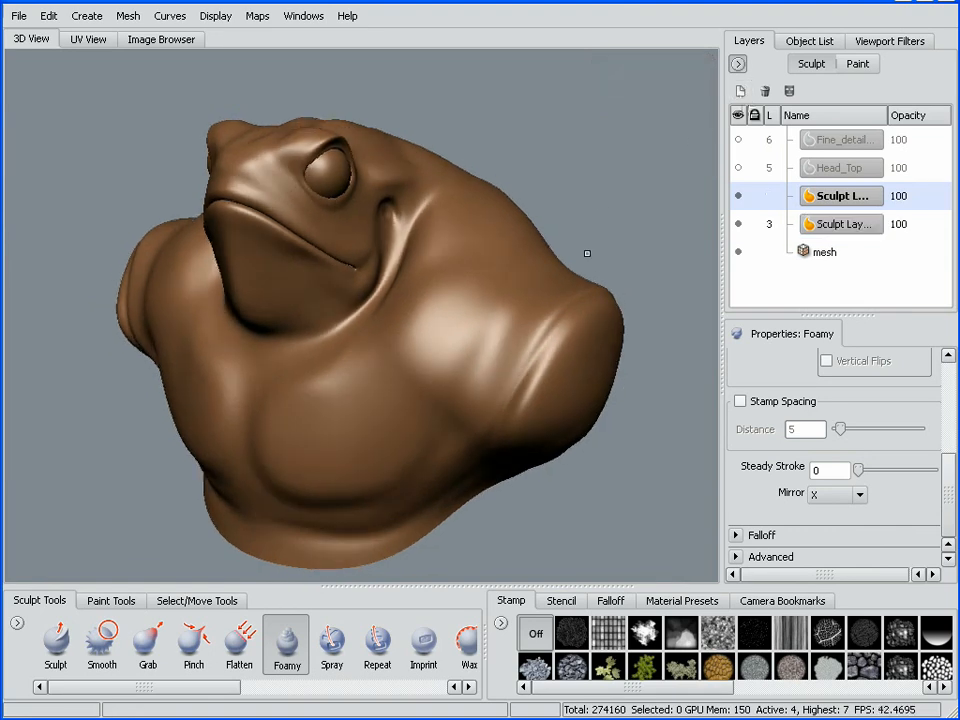
Step: Reshape the brow ridges and eyelids around both eyes with the Grab tool, keeping X mirroring on
left_click(147, 648)
left_click_drag(339, 401, 441, 401, "alt")
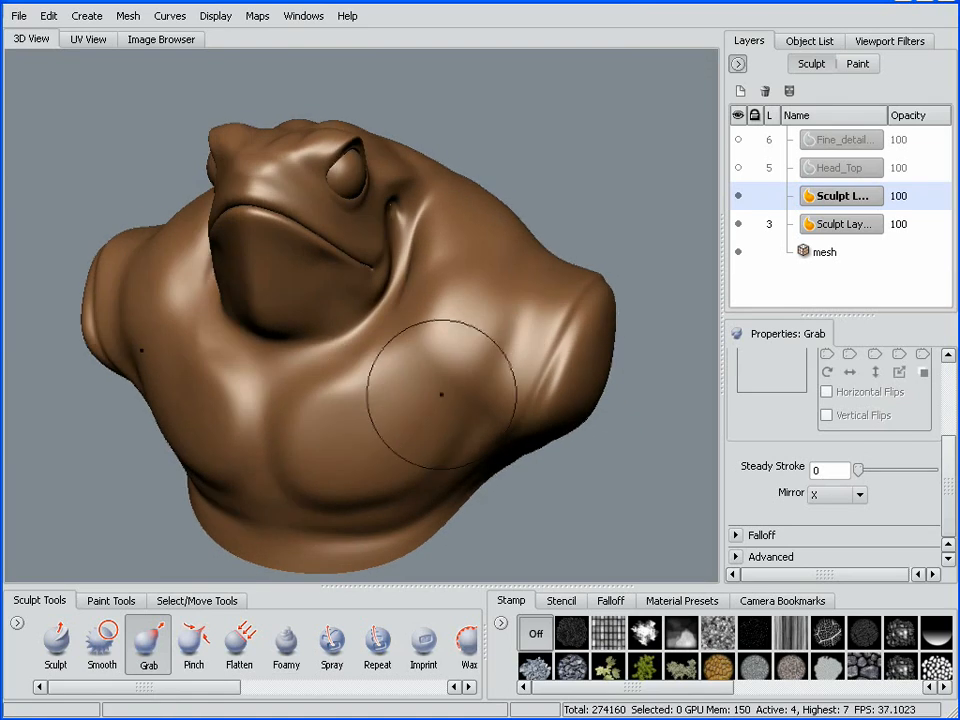
right_click_drag(416, 366, 430, 338, "alt")
middle_click_drag(430, 338, 482, 421, "alt")
left_click_drag(482, 421, 468, 425, "alt")
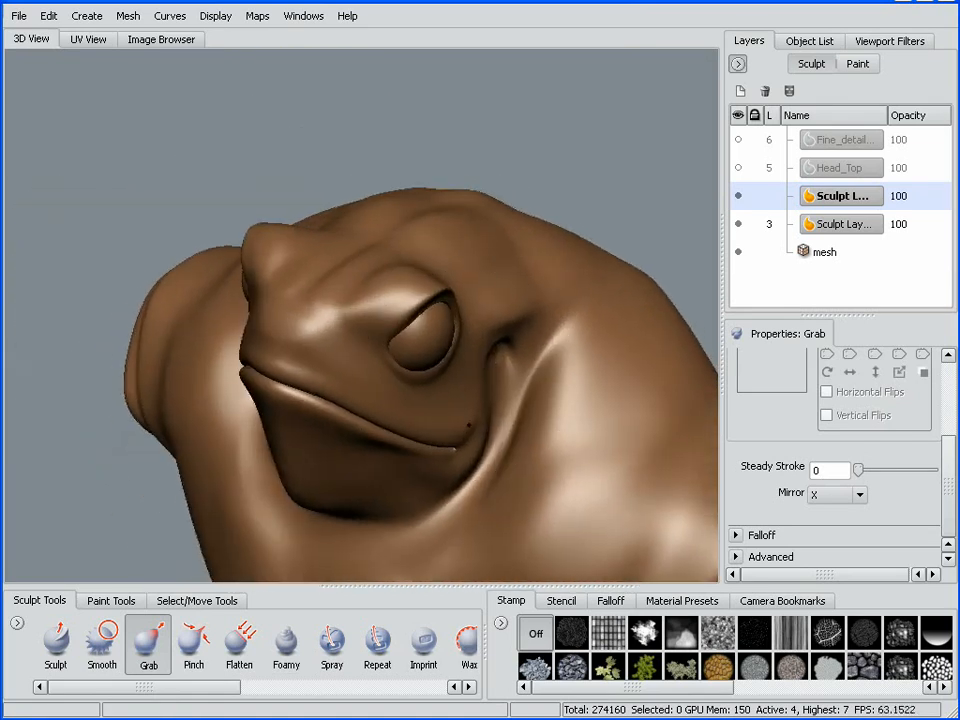
right_click_drag(468, 425, 456, 392, "alt")
key("m")
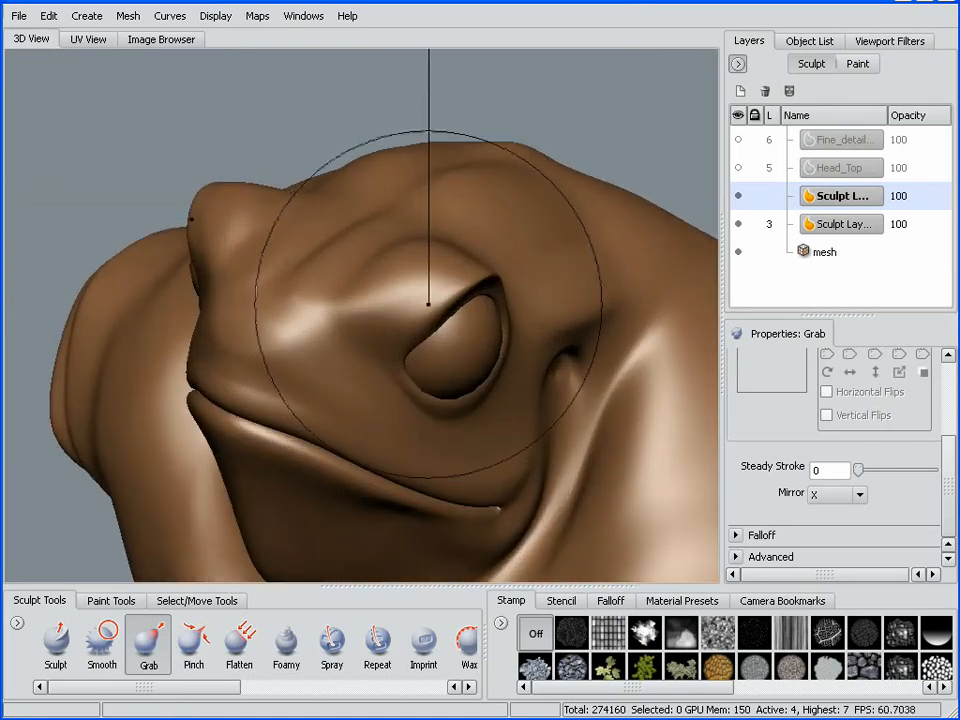
left_click_drag(428, 304, 326, 304)
mouse_move(399, 311)
left_mouse_down("alt")
mouse_move(429, 306)
mouse_move(498, 322)
mouse_move(468, 342)
mouse_move(456, 332)
mouse_move(465, 343)
mouse_move(446, 364)
mouse_move(410, 340)
mouse_move(320, 376)
mouse_move(447, 357)
mouse_move(430, 320)
mouse_move(439, 289)
mouse_move(429, 300)
mouse_move(473, 400)
mouse_move(383, 300)
left_mouse_up("alt")
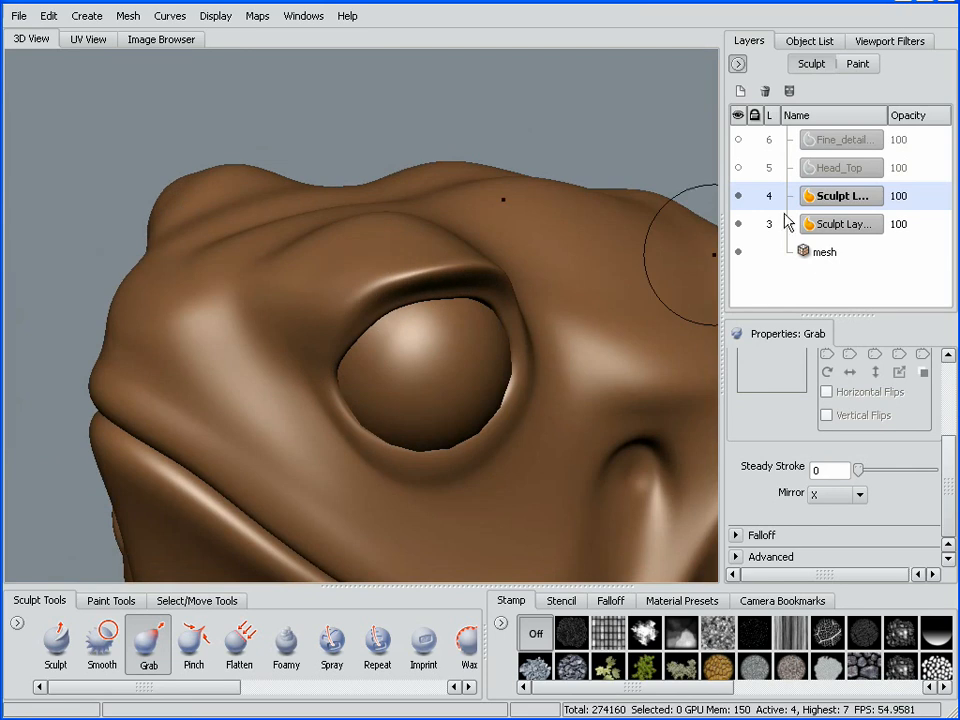
mouse_move(407, 225)
left_mouse_down("alt")
mouse_move(515, 373)
mouse_move(562, 373)
mouse_move(495, 371)
mouse_move(514, 444)
mouse_move(575, 452)
mouse_move(569, 433)
left_mouse_up("alt")
key("b")
left_click_drag(491, 505, 508, 463)
right_click_drag(508, 463, 512, 384, "alt")
mouse_move(512, 384)
left_mouse_down("alt")
mouse_move(435, 345)
mouse_move(450, 333)
mouse_move(454, 368)
left_mouse_up("alt")
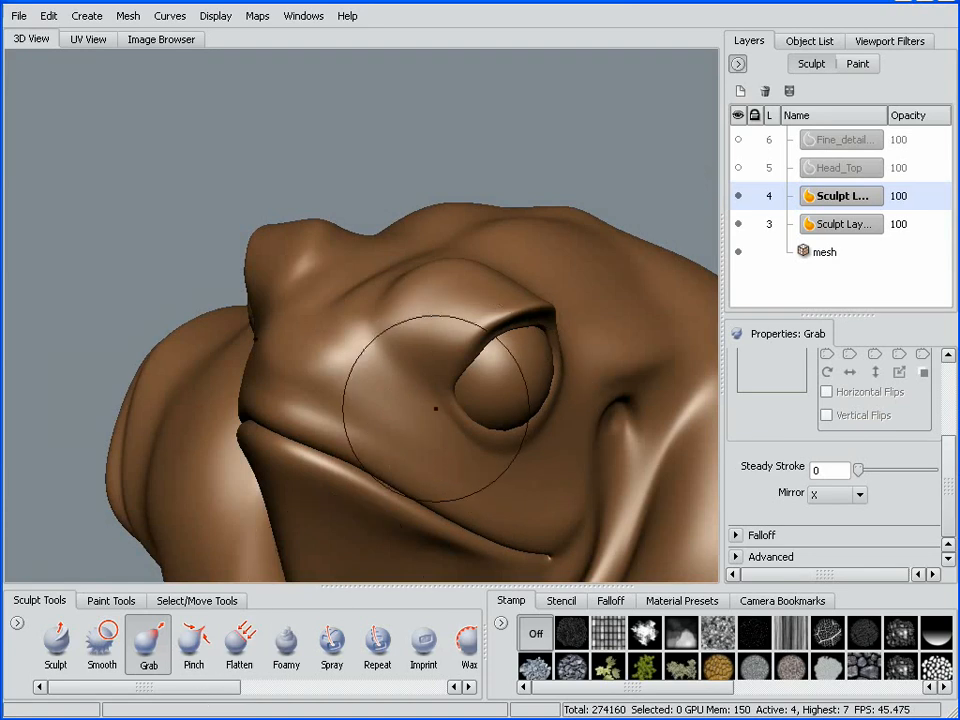
Step: Switch to the Sculpt tool with mirroring off and reduce its brush size for work below the jaw
key("1")
mouse_move(493, 386)
left_mouse_down("alt")
mouse_move(553, 326)
mouse_move(519, 406)
left_mouse_up("alt")
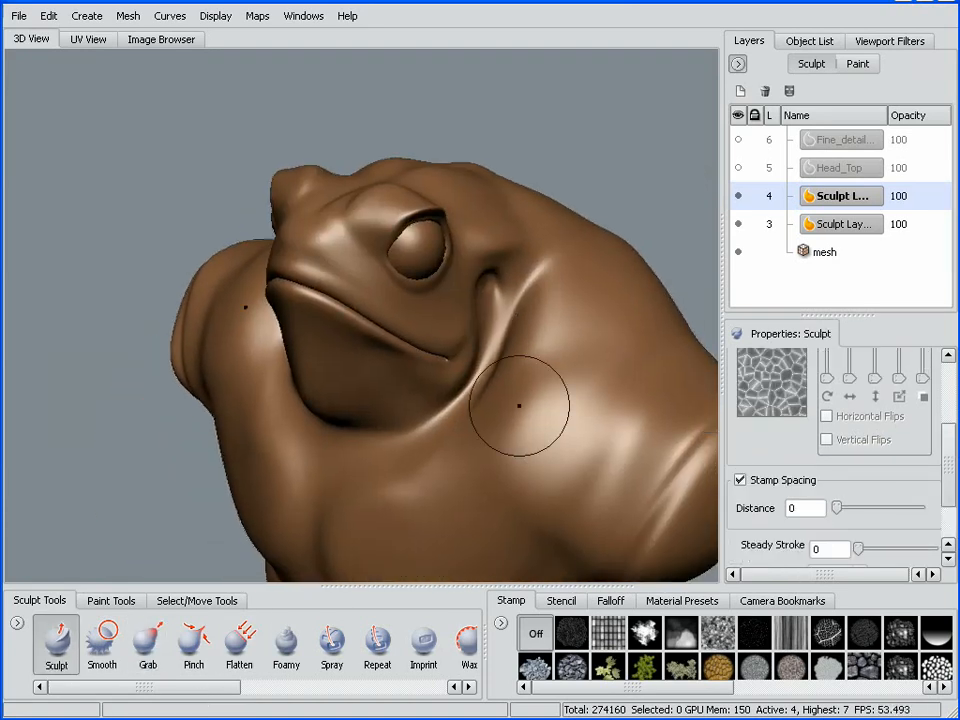
left_click_drag(945, 480, 948, 537)
left_click(864, 503)
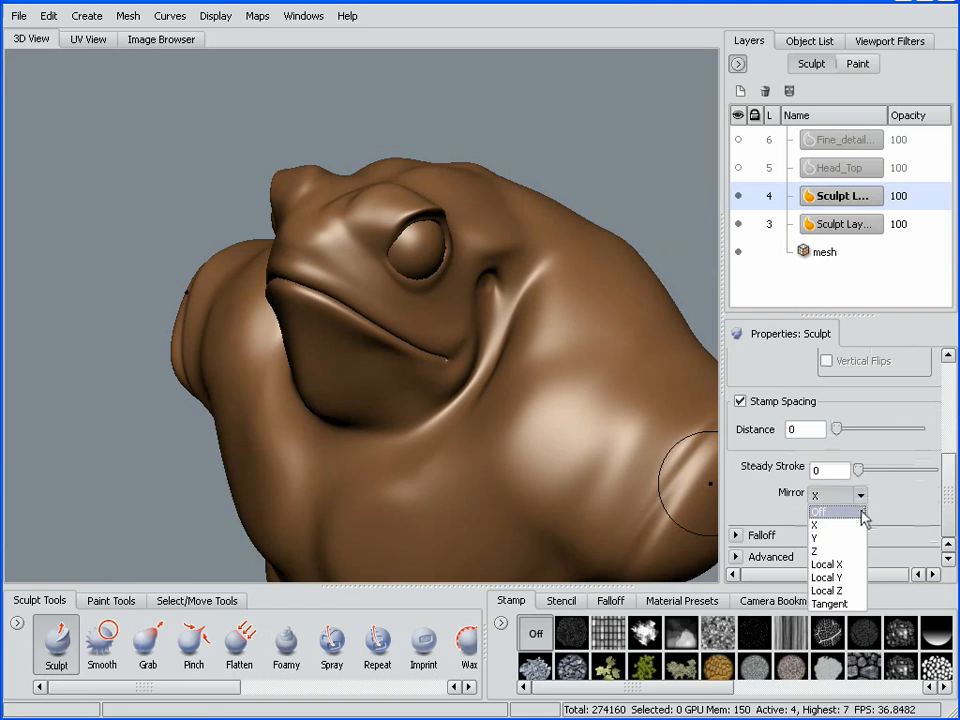
left_click(860, 508)
mouse_move(439, 422)
left_mouse_down("alt")
mouse_move(467, 439)
mouse_move(468, 389)
mouse_move(446, 399)
left_mouse_up("alt")
key("b")
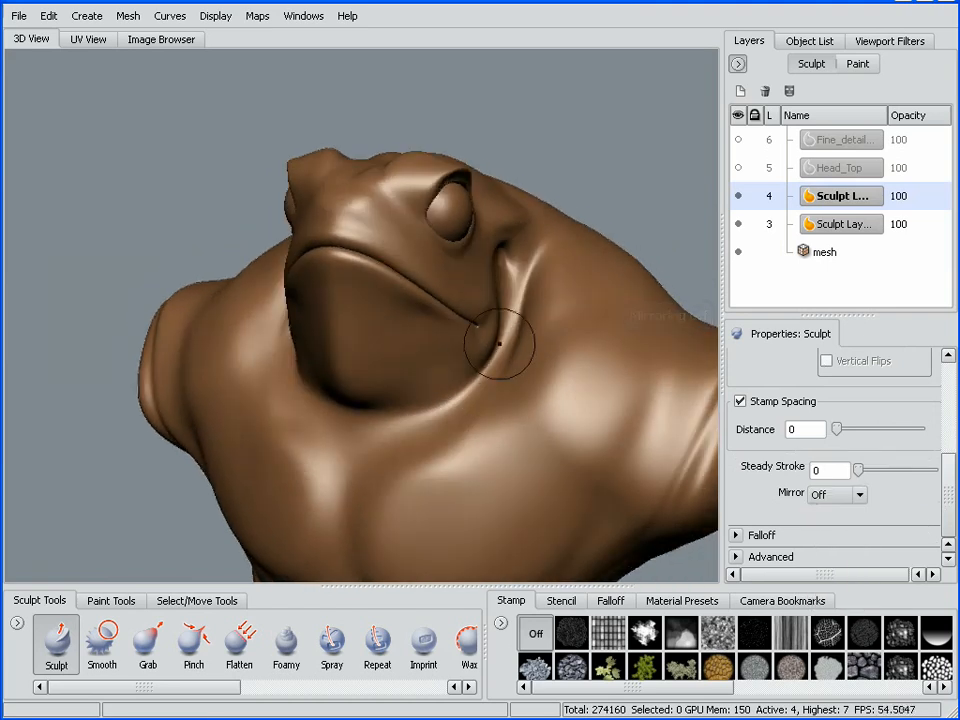
Step: Sculpt asymmetrical skin folds and creases around the throat, from one mouth corner to the other
left_click_drag(477, 326, 323, 354, "alt")
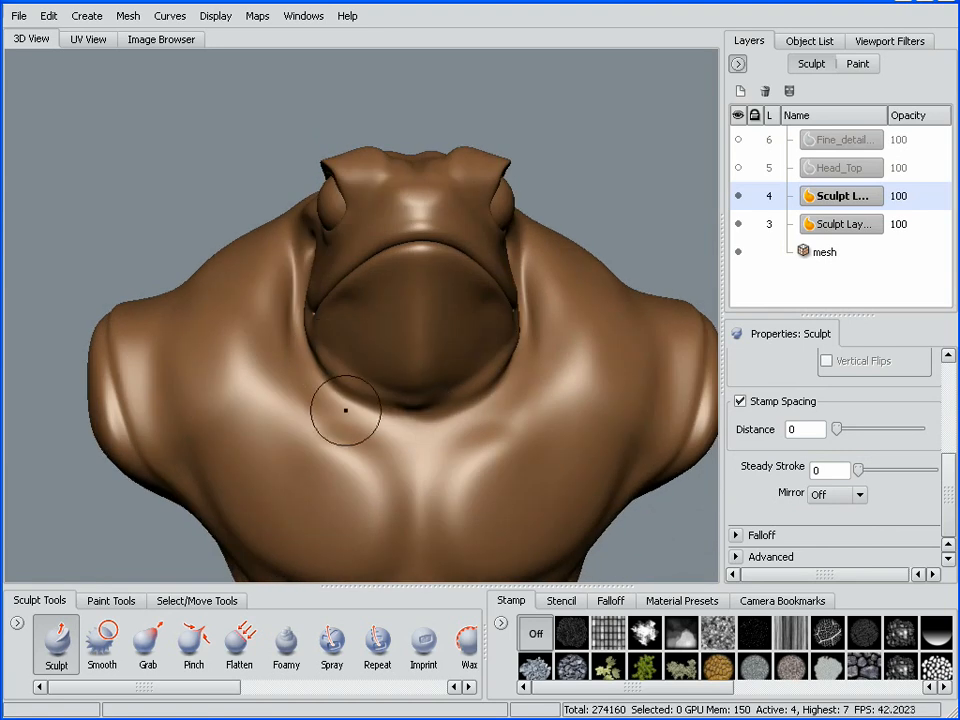
mouse_move(345, 410)
left_mouse_down("alt")
mouse_move(318, 347)
mouse_move(420, 413)
mouse_move(493, 375)
left_mouse_up("alt")
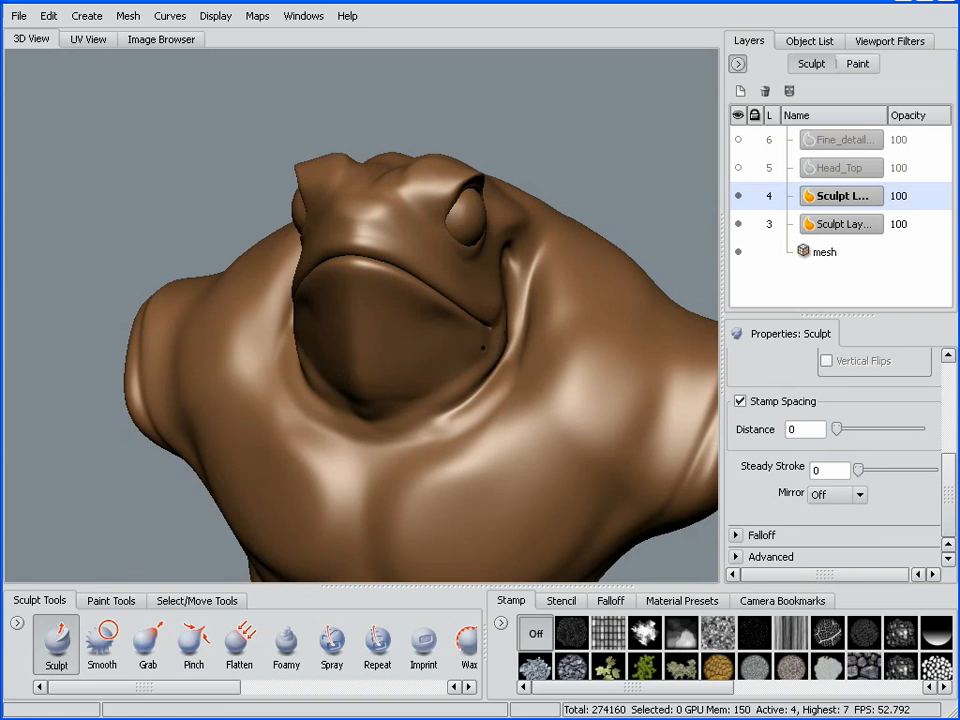
mouse_move(252, 310)
left_mouse_down("alt")
mouse_move(250, 367)
mouse_move(260, 266)
mouse_move(401, 339)
left_mouse_up("alt")
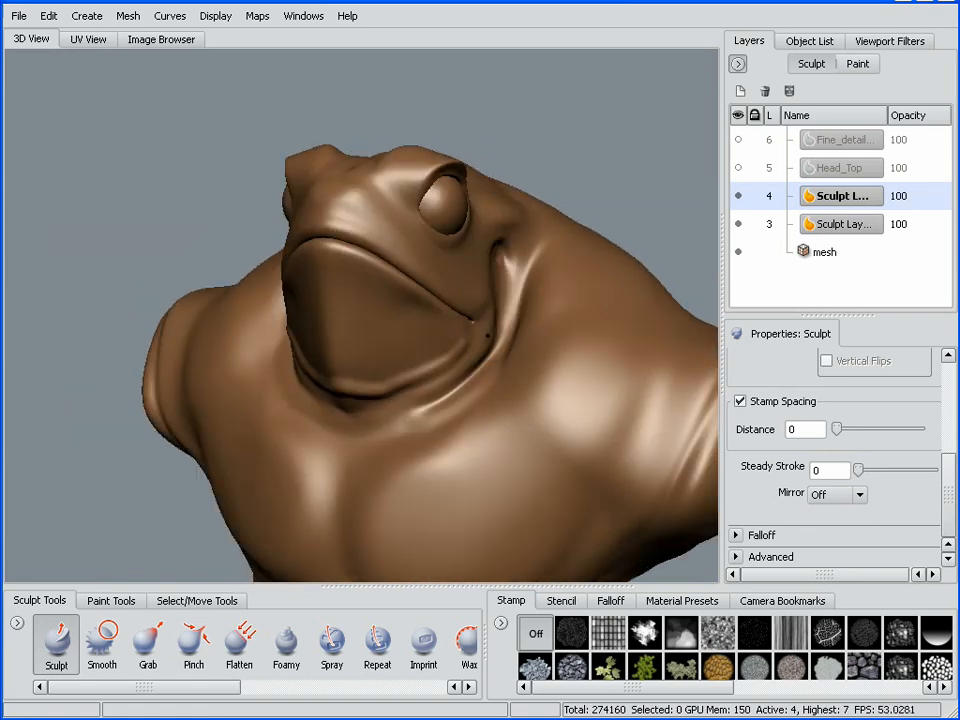
mouse_move(258, 320)
left_mouse_down("alt")
mouse_move(304, 305)
mouse_move(420, 325)
mouse_move(492, 356)
left_mouse_up("alt")
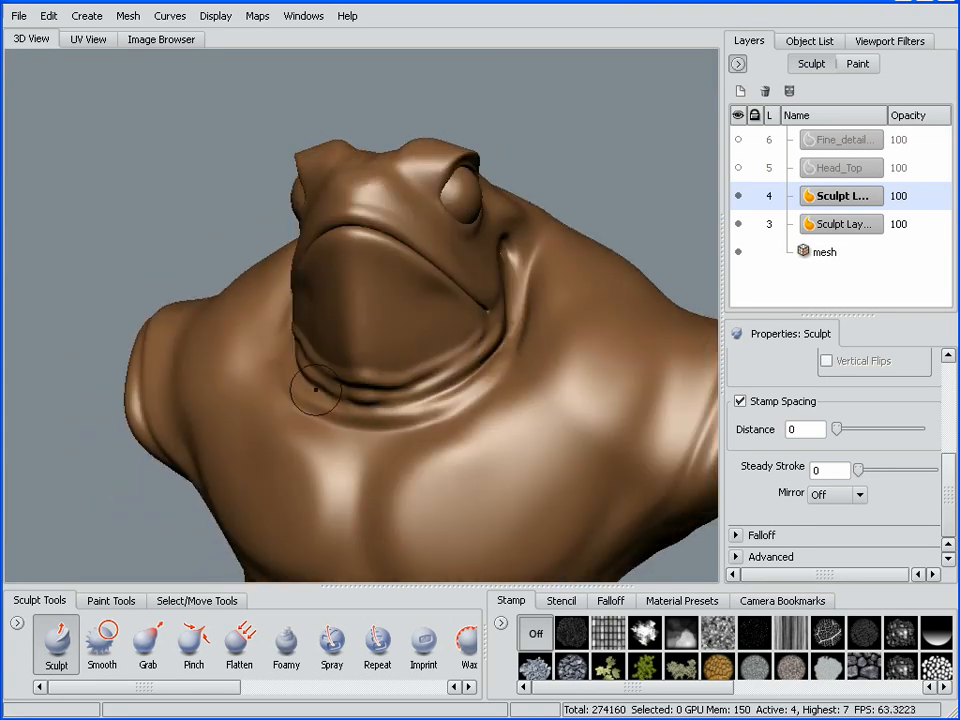
left_click_drag(315, 390, 370, 408, "alt")
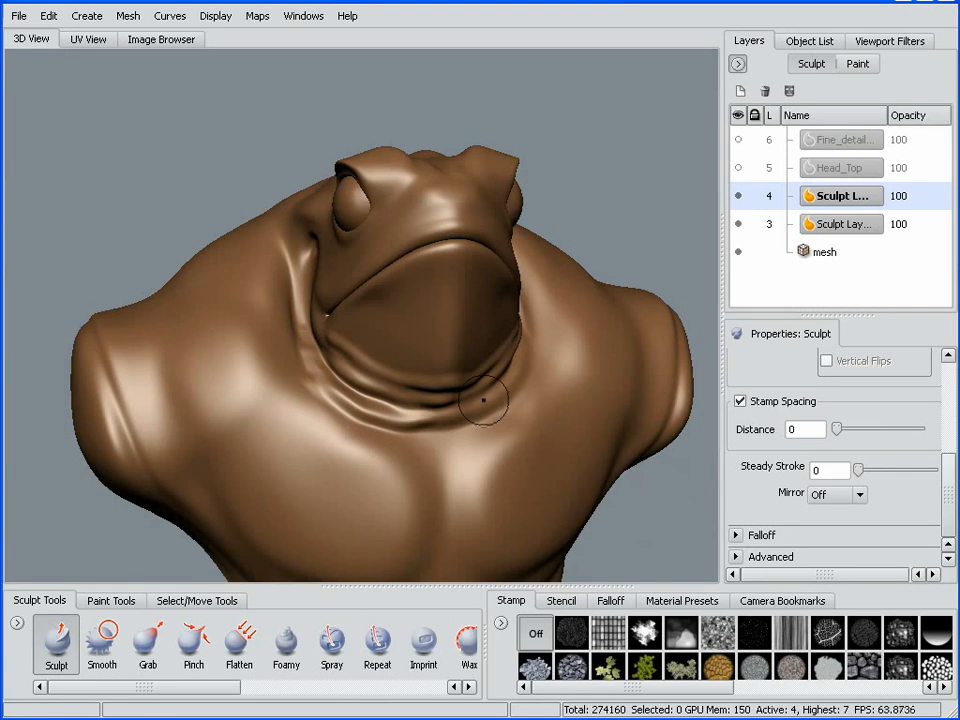
left_click_drag(483, 400, 392, 403, "alt")
Step: Raise the mesh to subdivision level 5 and add a third new sculpt layer, framing the head and throat folds
left_click_drag(453, 402, 530, 401, "alt")
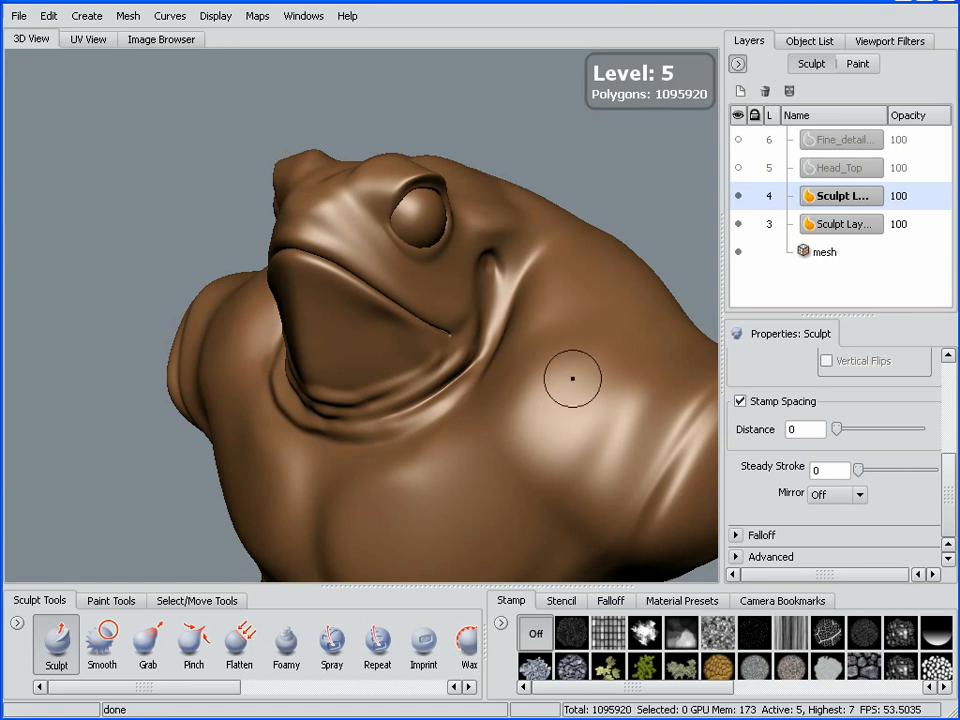
left_click_drag(572, 378, 561, 381, "alt")
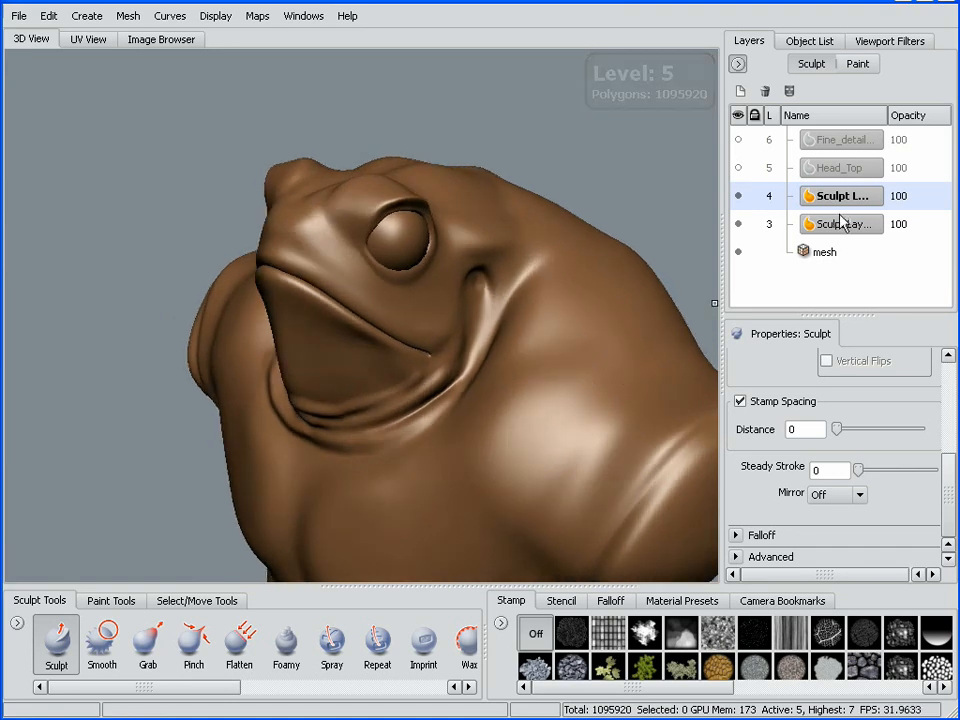
left_click(742, 94)
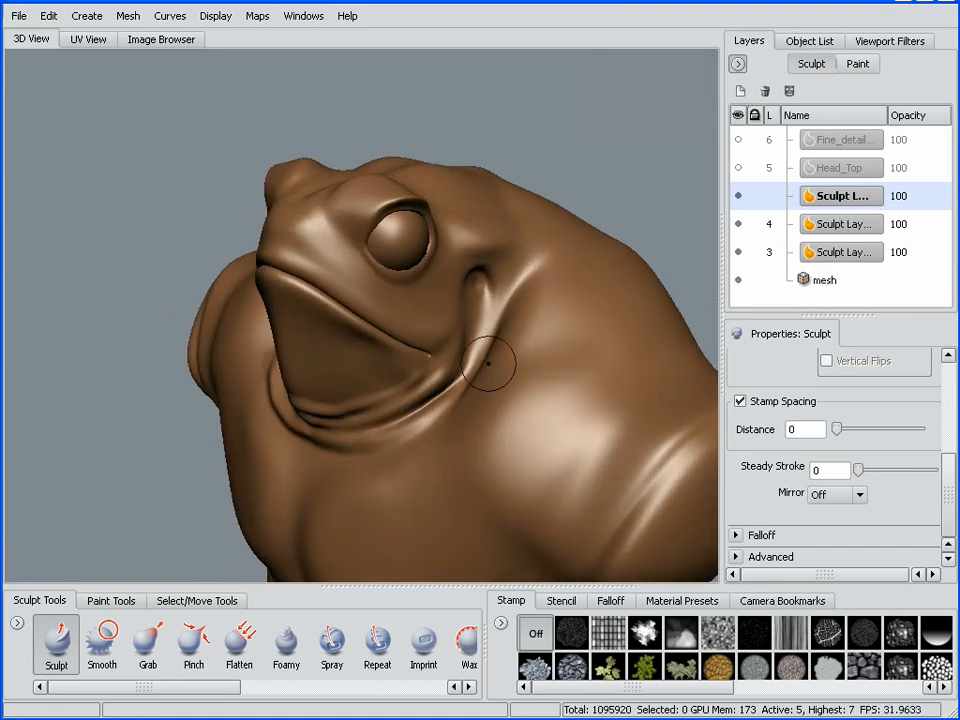
left_click_drag(488, 363, 497, 334, "alt")
right_click_drag(497, 334, 503, 396, "alt")
middle_click_drag(490, 348, 531, 398, "alt")
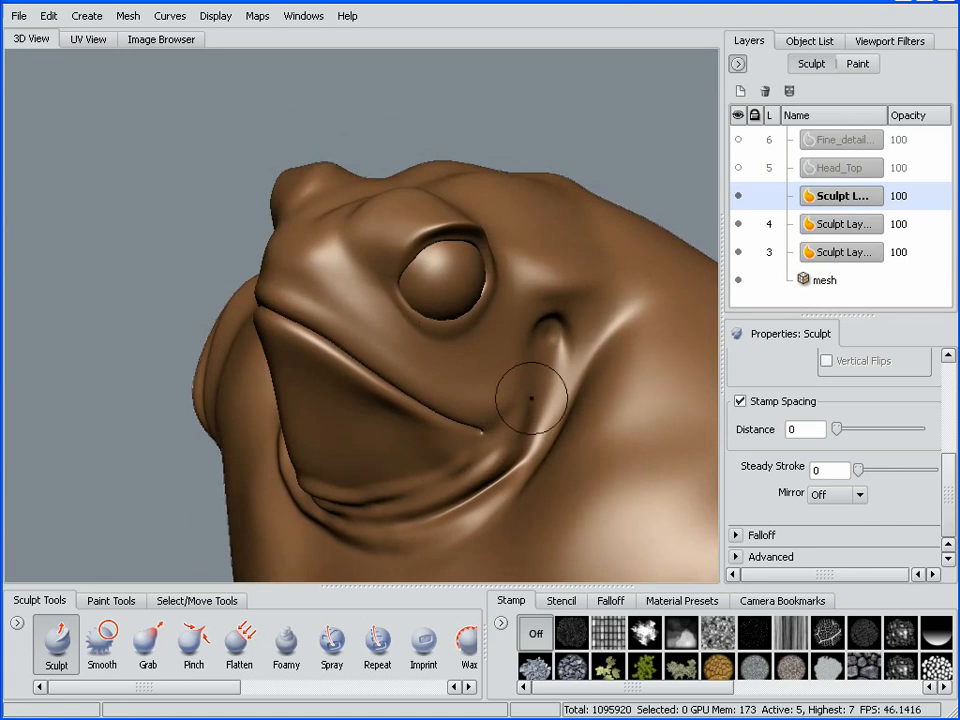
left_click_drag(531, 398, 352, 492, "alt")
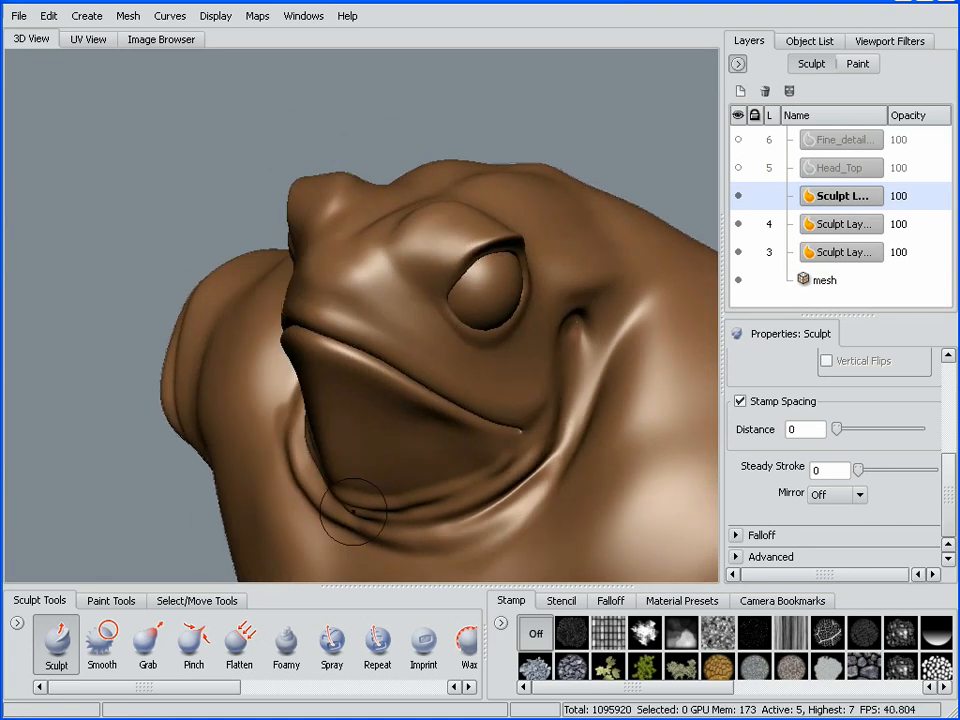
Step: Press shallow facets and creases into the top and back of the head with the Flatten tool, using X mirroring
left_click(237, 645)
left_click_drag(495, 342, 550, 290, "alt")
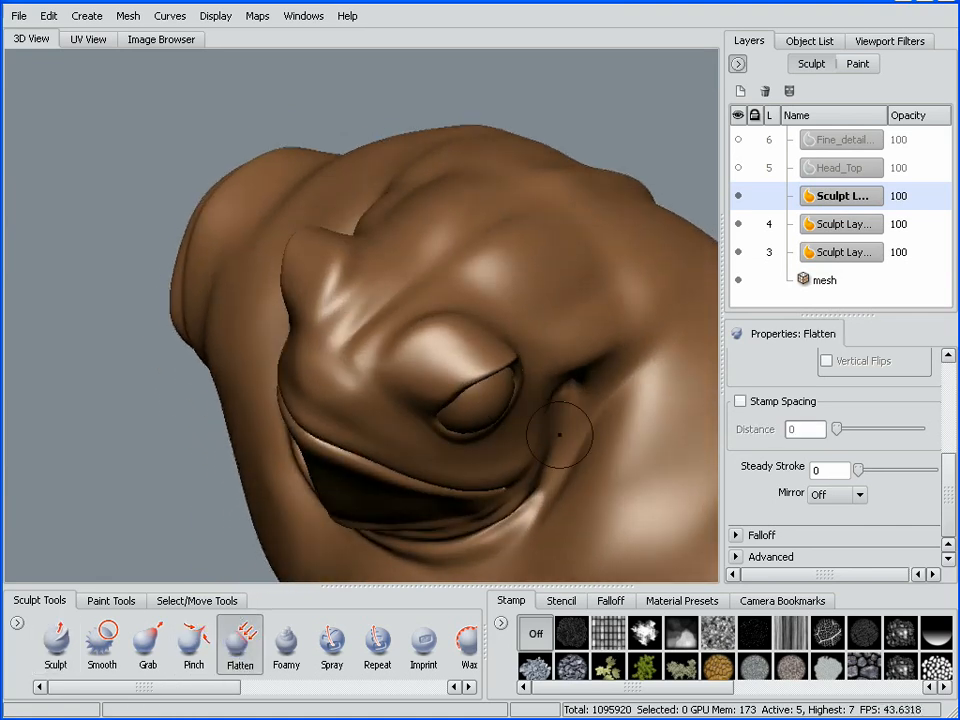
left_click(838, 494)
left_click(860, 524)
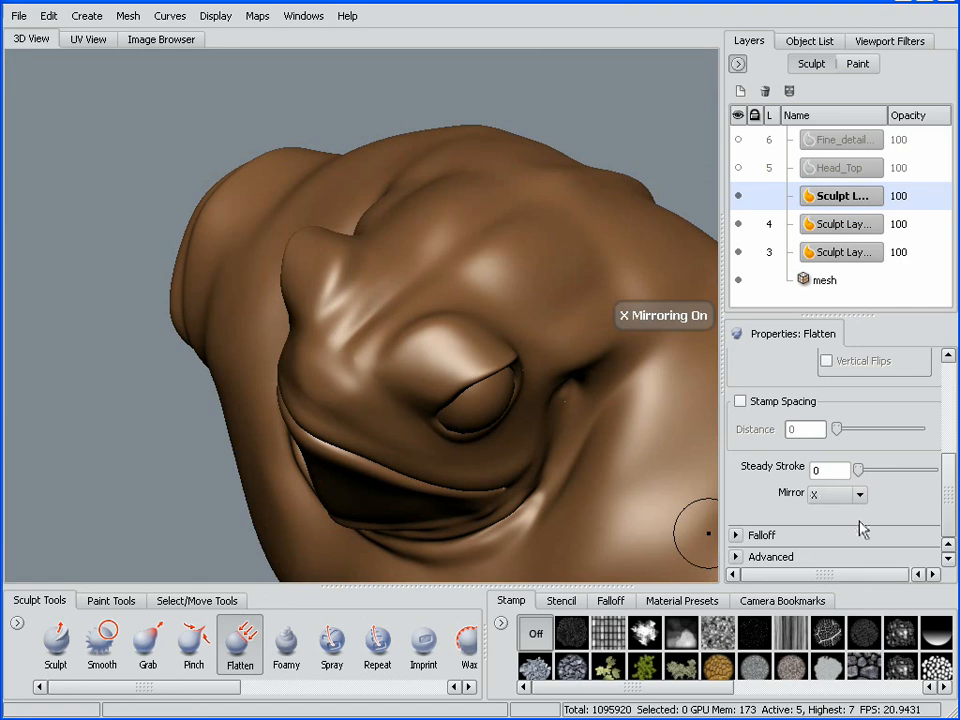
mouse_move(528, 284)
left_mouse_down("alt")
mouse_move(503, 318)
mouse_move(471, 326)
mouse_move(499, 360)
mouse_move(505, 345)
left_mouse_up("alt")
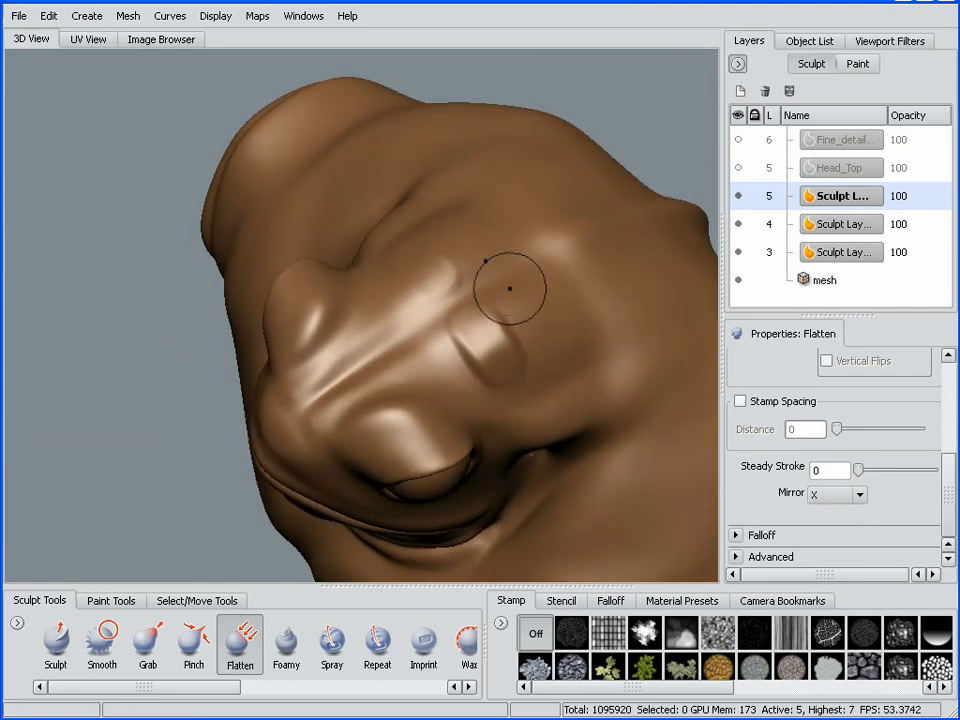
left_click_drag(509, 289, 538, 325)
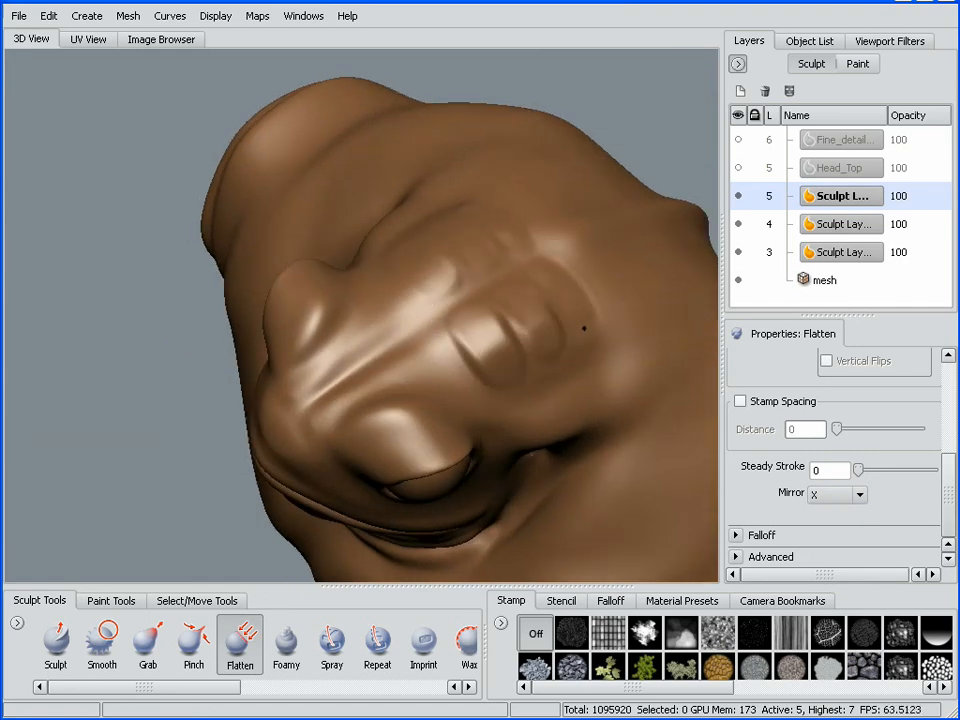
left_click_drag(564, 372, 373, 339, "alt")
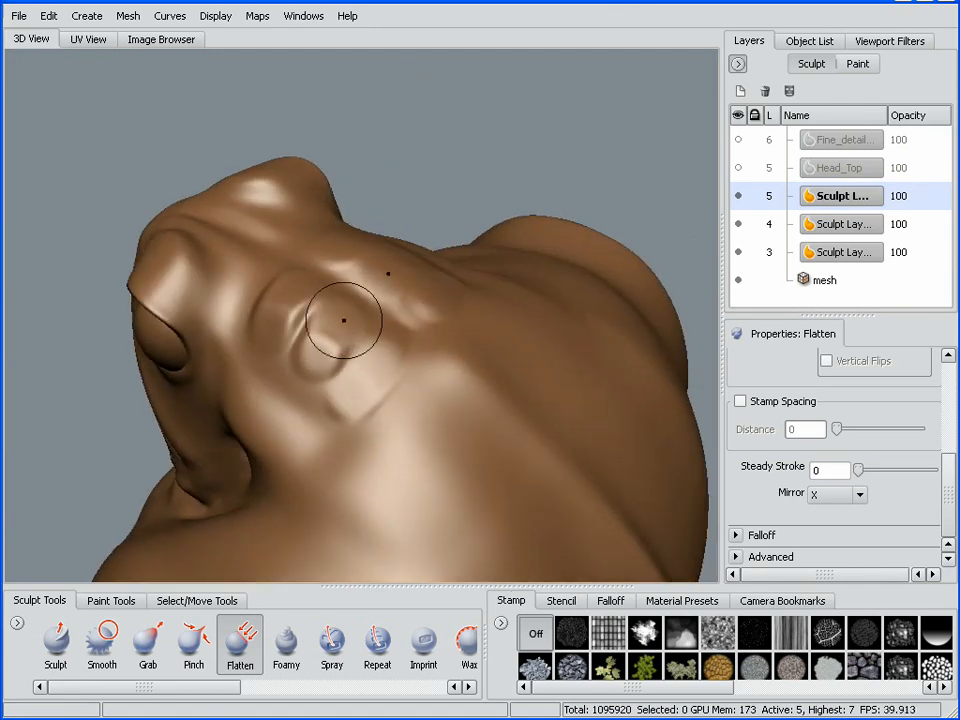
mouse_move(343, 317)
left_mouse_down()
mouse_move(308, 376)
mouse_move(330, 422)
mouse_move(469, 310)
mouse_move(495, 381)
mouse_move(401, 343)
mouse_move(465, 386)
mouse_move(448, 372)
mouse_move(412, 427)
mouse_move(437, 402)
mouse_move(450, 352)
mouse_move(453, 367)
left_mouse_up()
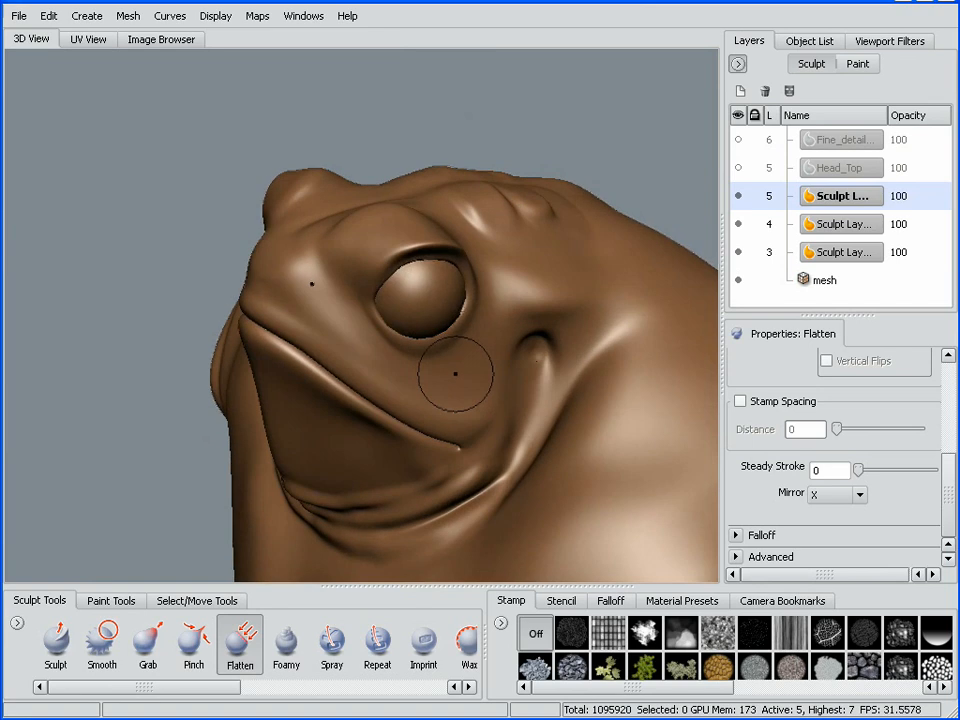
Step: Raise the first small bumps at the front of the upper eyelid rims with the Bulge tool, keeping X mirroring on
left_click_drag(229, 688, 395, 690)
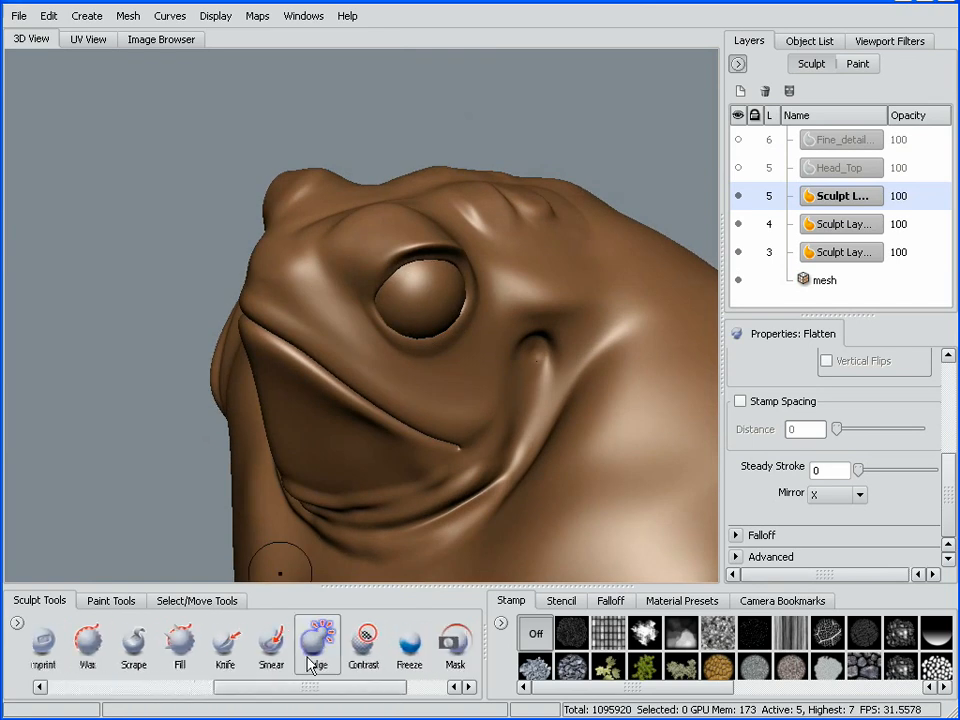
left_click(317, 645)
left_click_drag(477, 352, 484, 401, "alt")
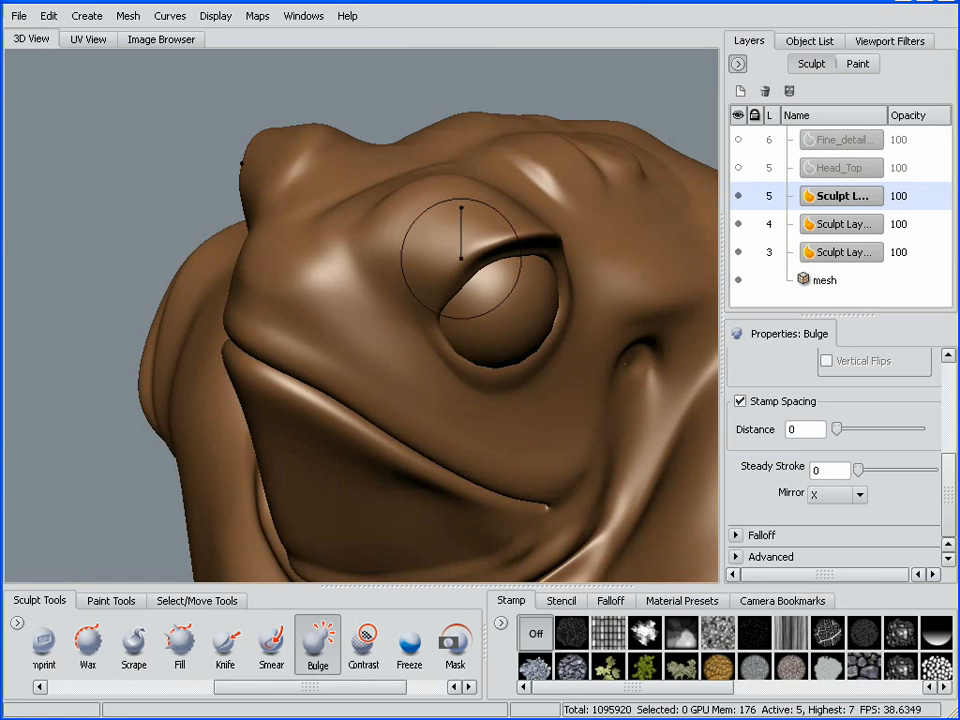
left_click_drag(468, 250, 450, 250)
mouse_move(501, 288)
left_mouse_down("alt")
mouse_move(445, 335)
mouse_move(435, 379)
mouse_move(413, 342)
left_mouse_up("alt")
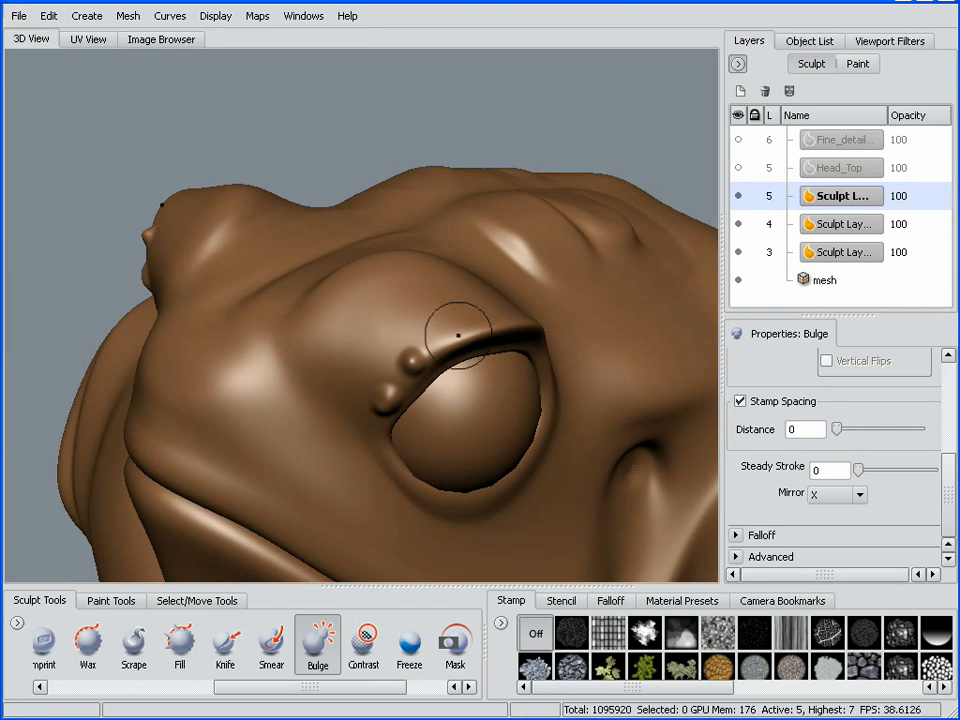
Step: Apply a steeper S-curve falloff to the Bulge tool and extend the row of bumps along both upper eyelids
left_click(611, 602)
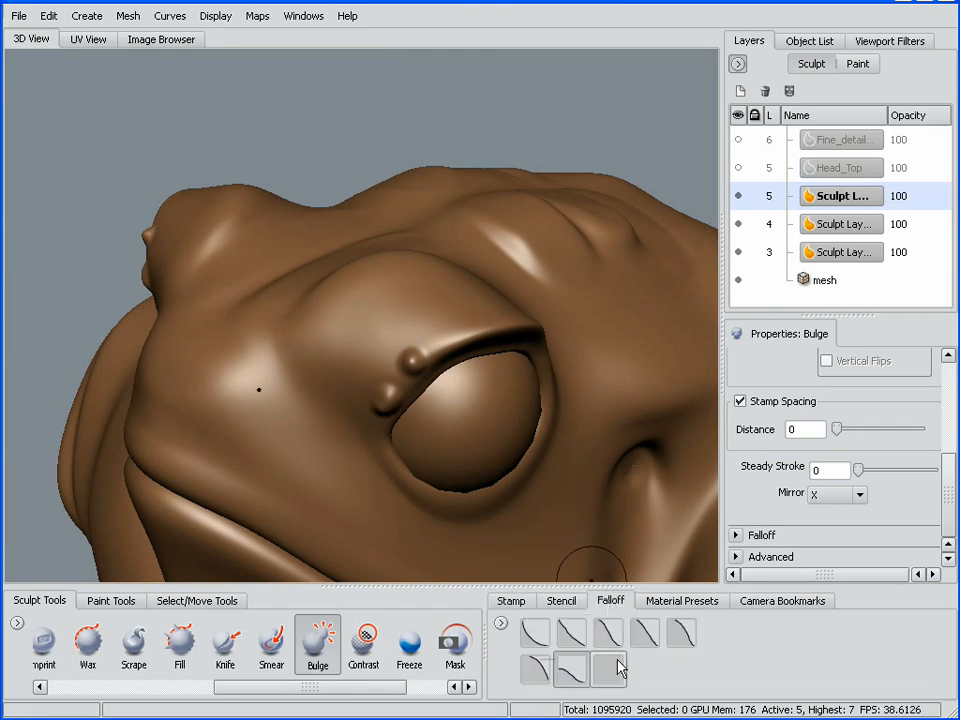
left_click(612, 632)
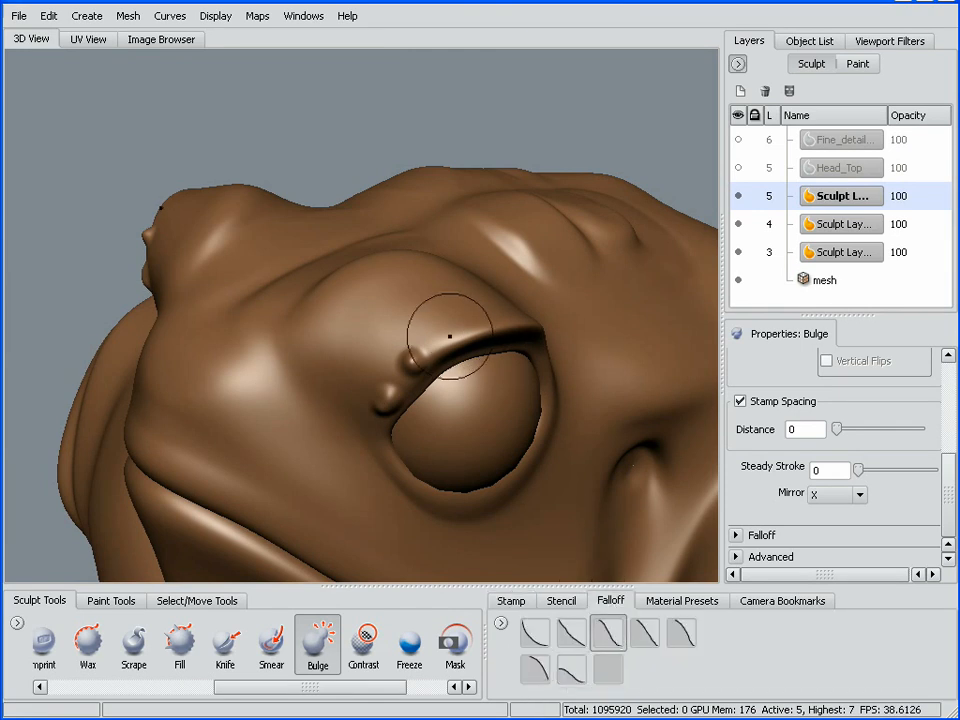
mouse_move(449, 337)
left_mouse_down()
mouse_move(393, 392)
mouse_move(414, 401)
mouse_move(300, 395)
mouse_move(336, 386)
mouse_move(256, 331)
left_mouse_up()
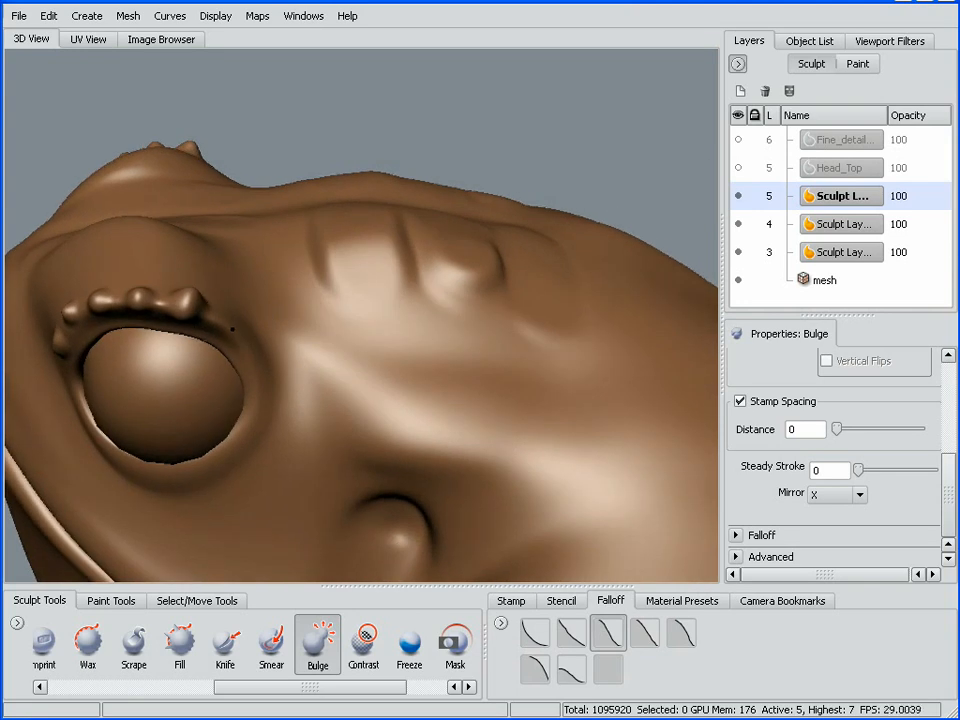
left_click_drag(256, 380, 600, 460, "alt")
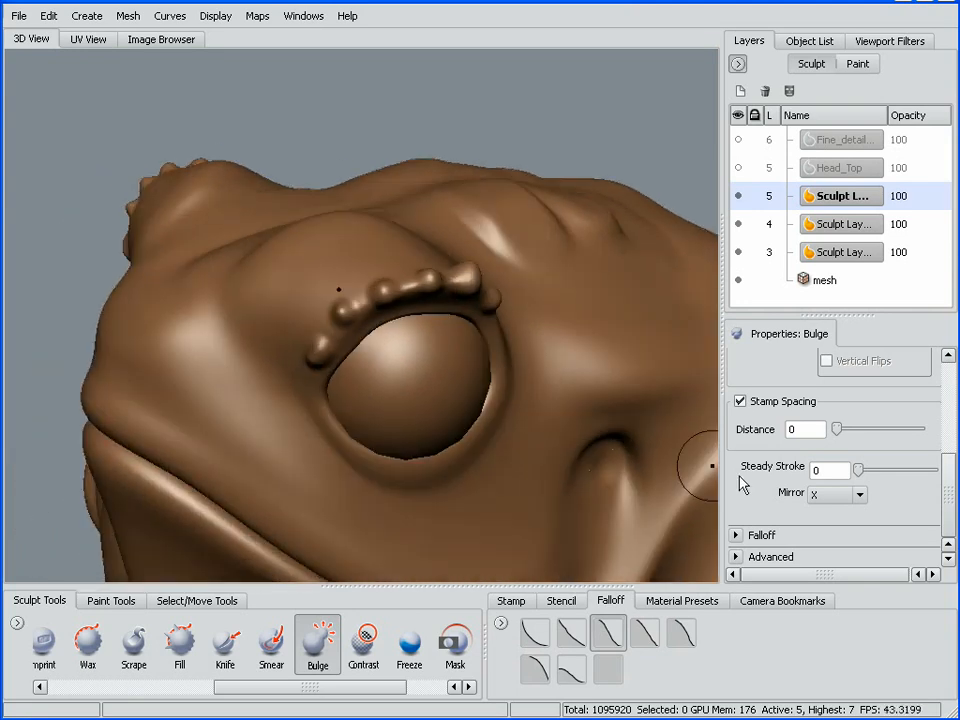
Step: Change the Bulge falloff to the shallow wavy curve and turn mirroring off for asymmetrical bumps at the eye
left_click(860, 493)
left_click(862, 510)
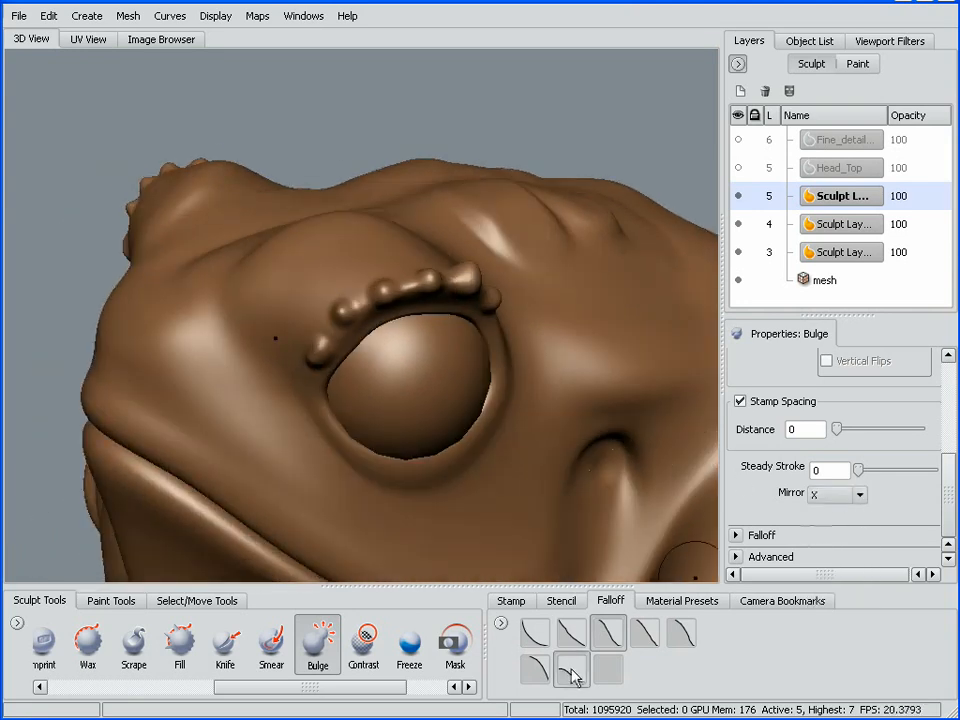
left_click_drag(379, 418, 396, 419, "alt")
left_click(858, 494)
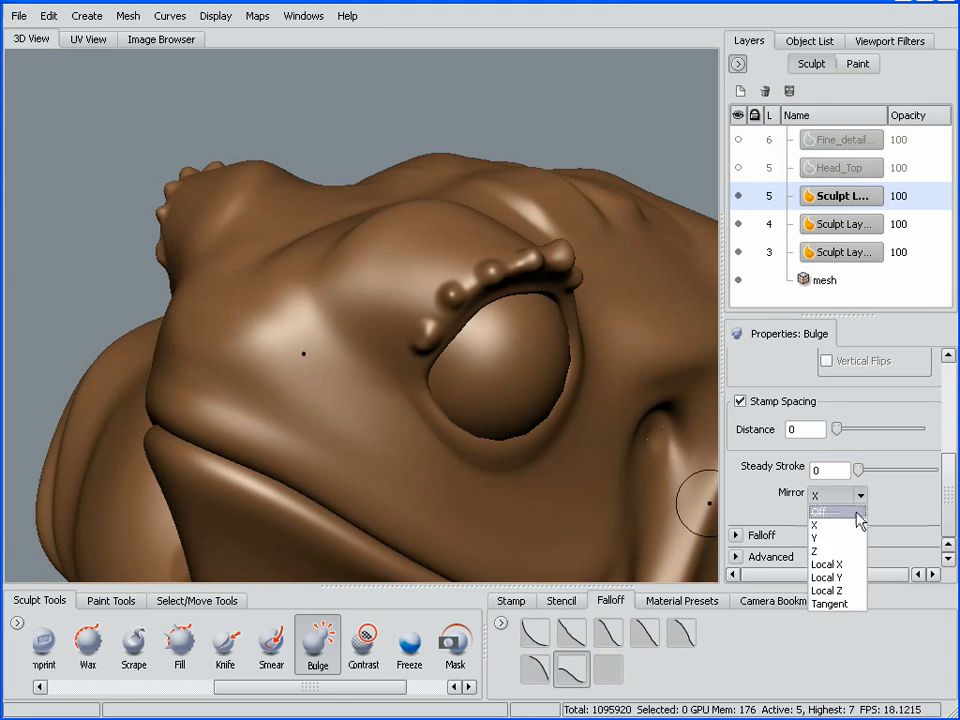
left_click(852, 509)
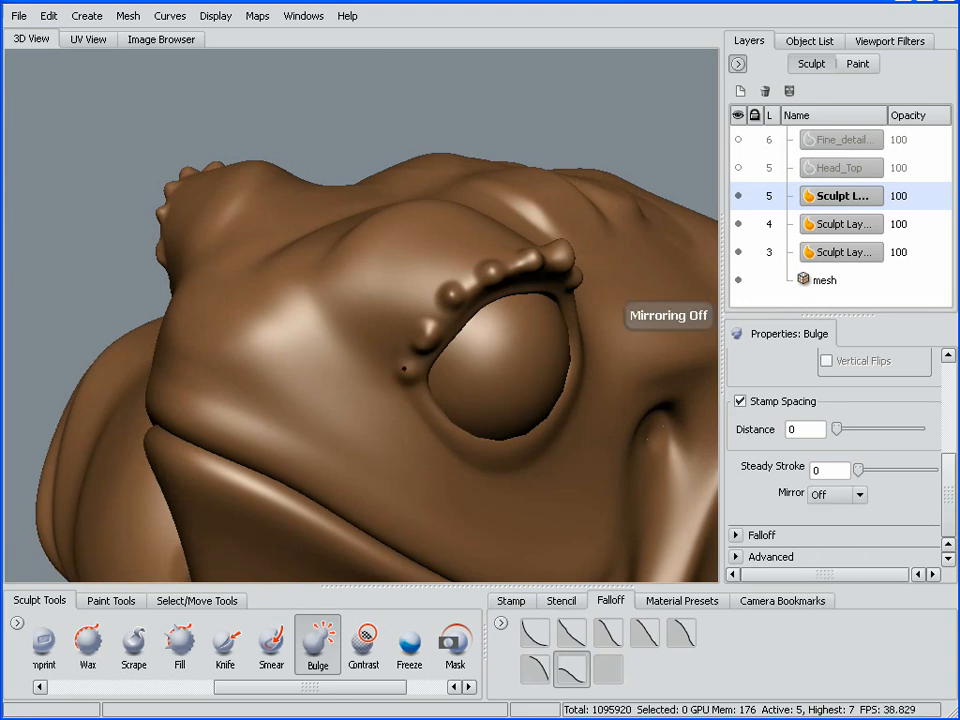
Step: Add irregular smaller bumps around the near eye's front and rear corners and above the existing eyelid row
left_click_drag(416, 306, 343, 298, "alt")
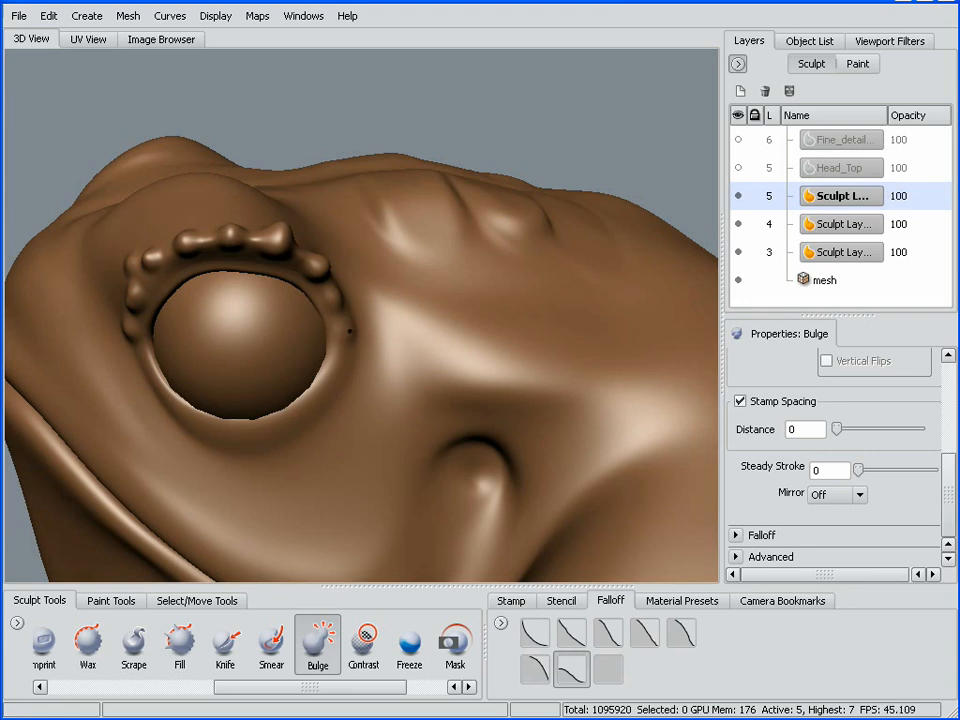
left_click_drag(259, 246, 307, 299, "alt")
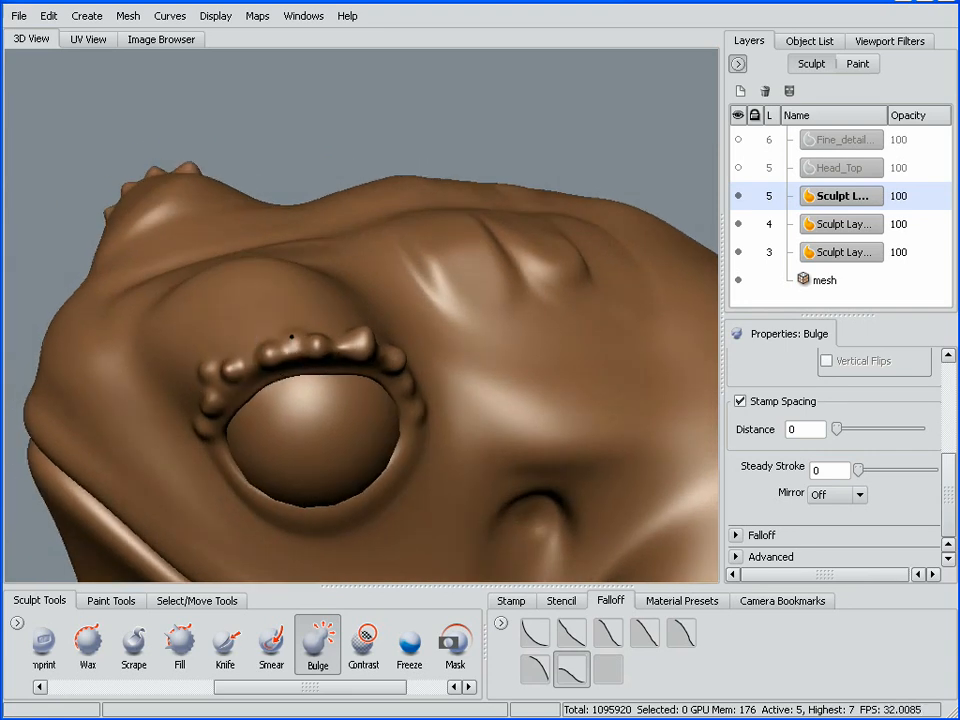
left_click_drag(244, 347, 403, 301, "alt")
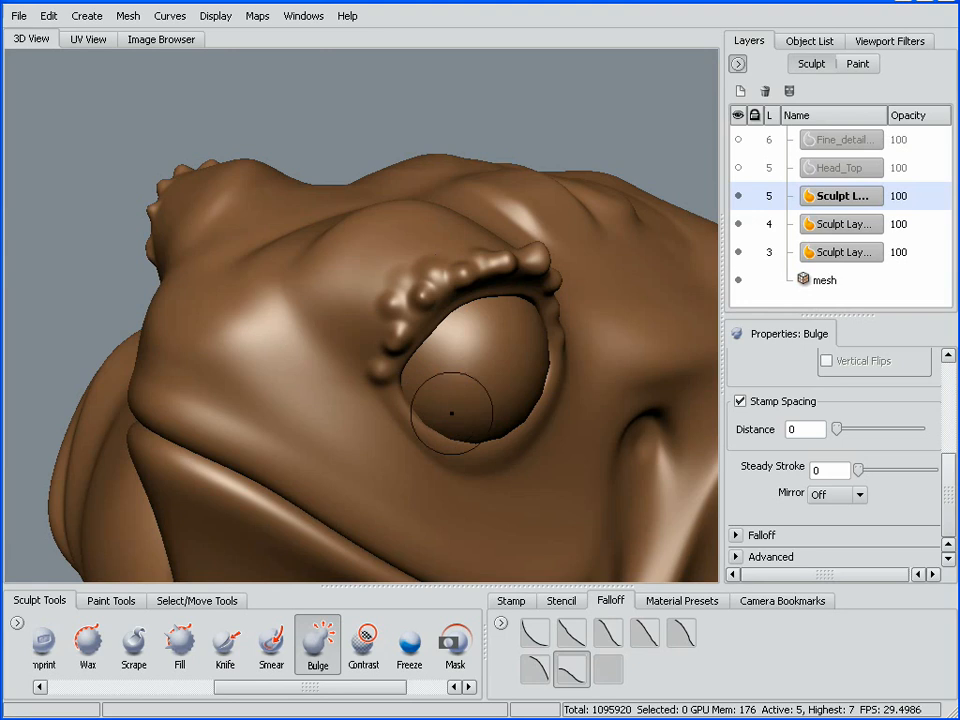
mouse_move(451, 412)
left_mouse_down("alt")
mouse_move(437, 420)
mouse_move(536, 389)
left_mouse_up("alt")
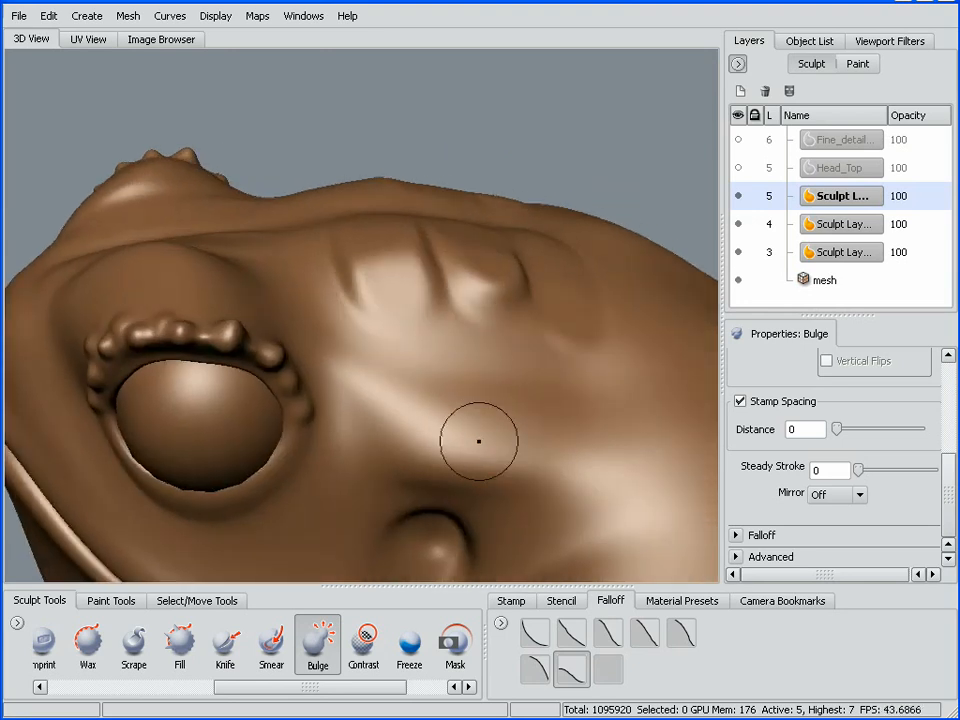
left_click_drag(414, 482, 444, 480, "alt")
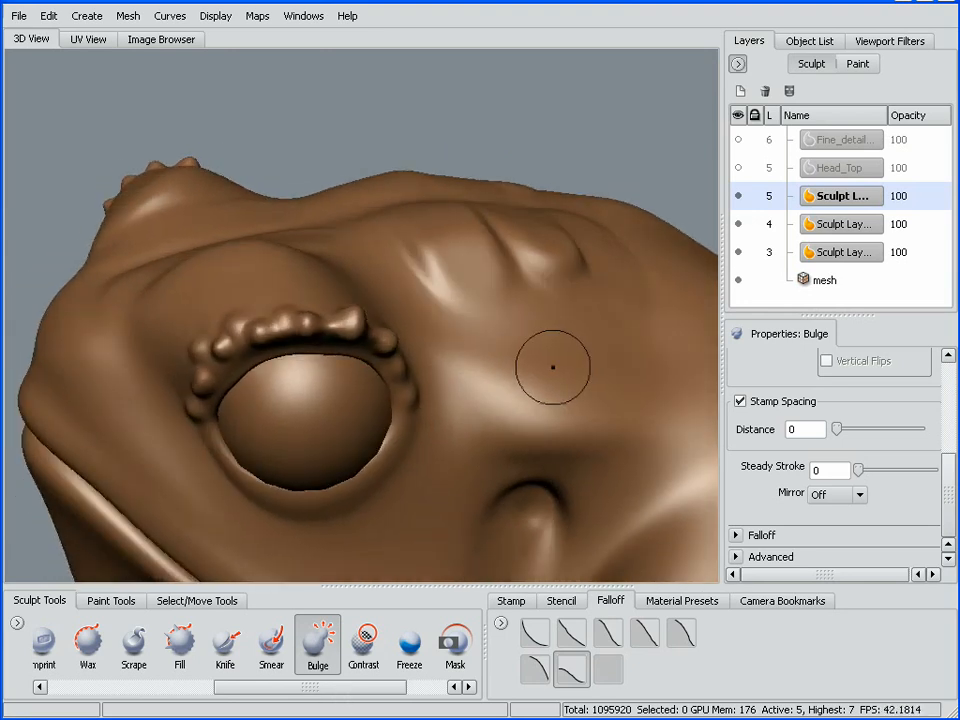
Step: Sculpt a series of parallel curved ridges behind the near eye, above and behind the eardrum hollow
key("1")
left_click_drag(556, 396, 489, 345, "alt")
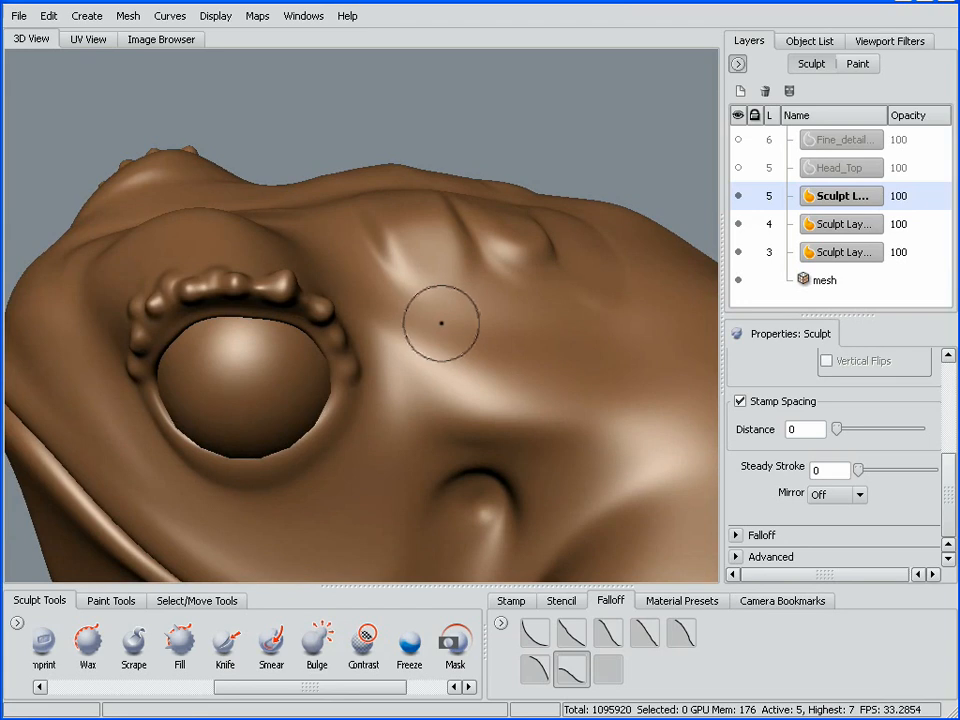
left_click_drag(439, 317, 450, 428)
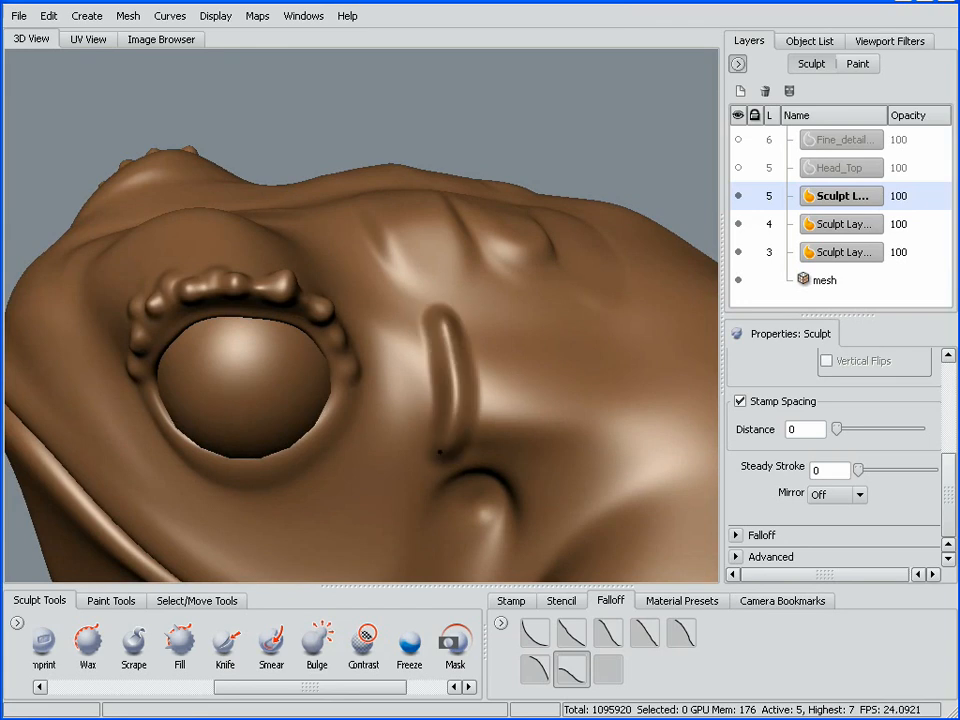
left_click_drag(489, 313, 500, 436)
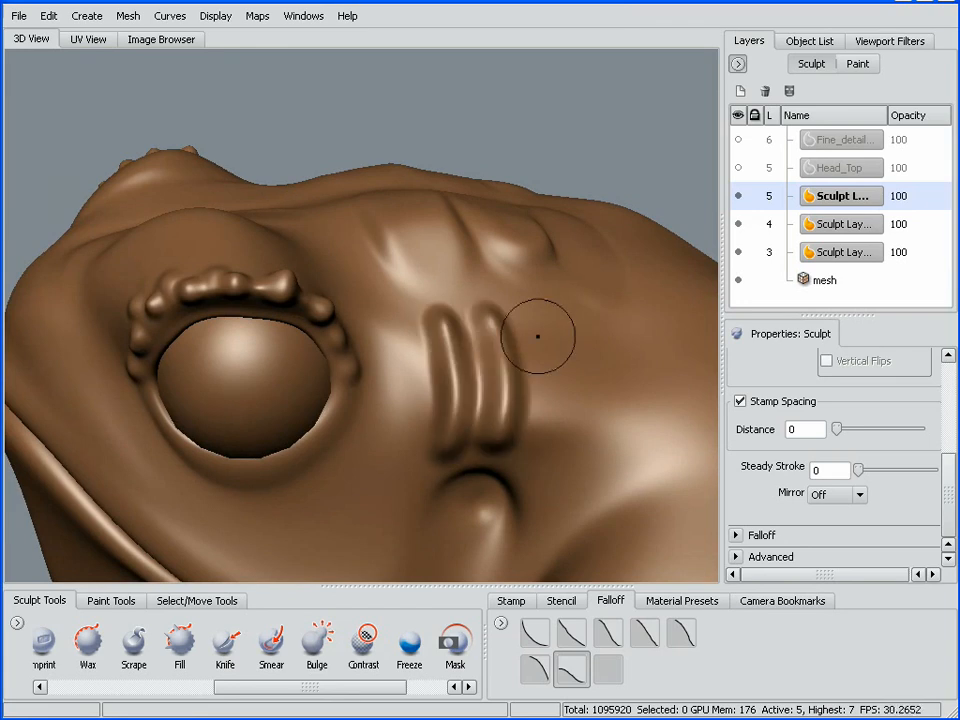
left_click_drag(537, 337, 540, 440)
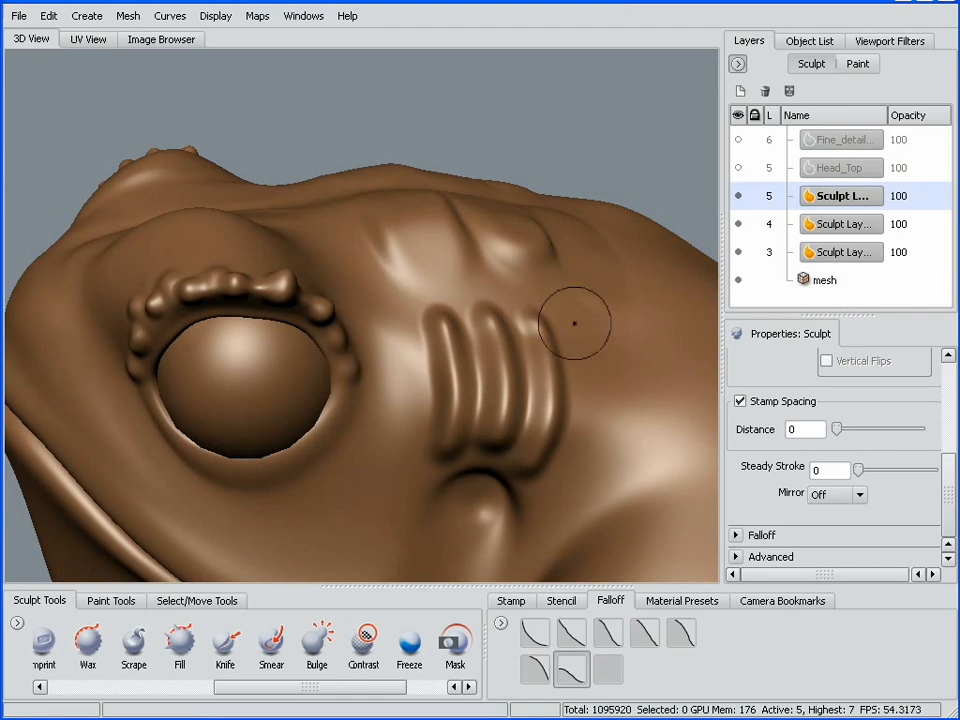
mouse_move(576, 326)
left_mouse_down()
mouse_move(584, 446)
mouse_move(554, 488)
left_mouse_up()
left_click_drag(405, 336, 401, 433)
mouse_move(617, 335)
left_mouse_down()
mouse_move(602, 495)
mouse_move(575, 420)
left_mouse_up()
Step: Swell the ridges behind the eye into rounded skin folds with the Bulge tool
left_click(317, 642)
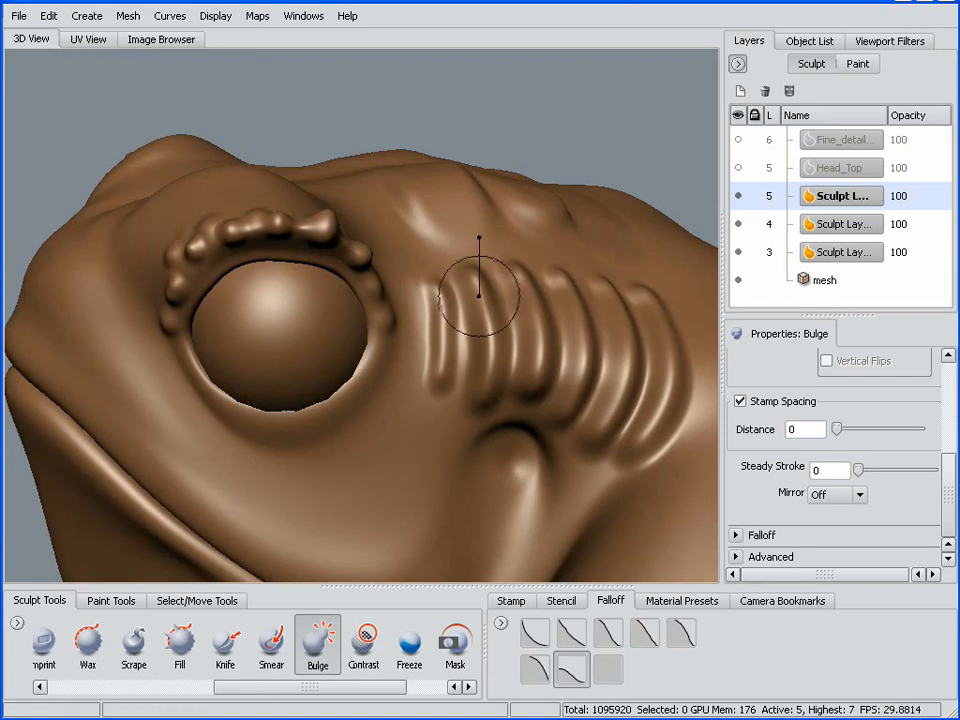
mouse_move(488, 322)
left_mouse_down("alt")
mouse_move(429, 274)
mouse_move(437, 334)
mouse_move(437, 274)
mouse_move(420, 400)
left_mouse_up("alt")
mouse_move(500, 257)
left_mouse_down()
mouse_move(484, 272)
mouse_move(486, 385)
left_mouse_up()
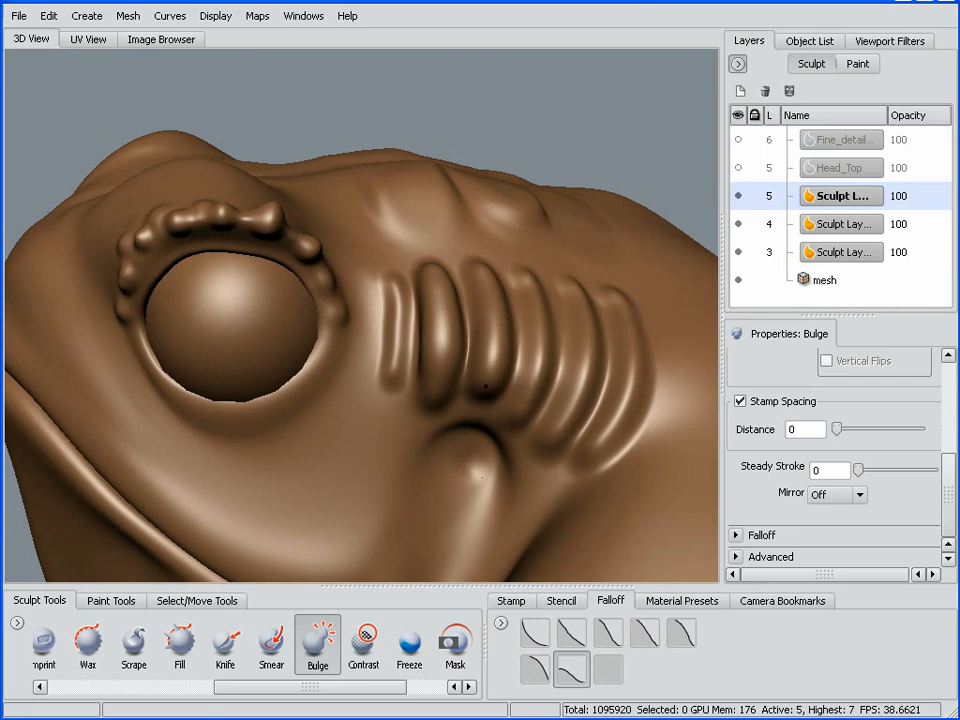
mouse_move(540, 284)
left_mouse_down()
mouse_move(531, 401)
mouse_move(535, 287)
mouse_move(591, 336)
mouse_move(553, 426)
mouse_move(617, 302)
mouse_move(636, 380)
mouse_move(602, 448)
left_mouse_up()
mouse_move(560, 400)
left_mouse_down("alt")
mouse_move(563, 375)
mouse_move(514, 364)
left_mouse_up("alt")
Step: Carve narrow, deep creases between the swollen folds with a smaller Sculpt brush
key("1")
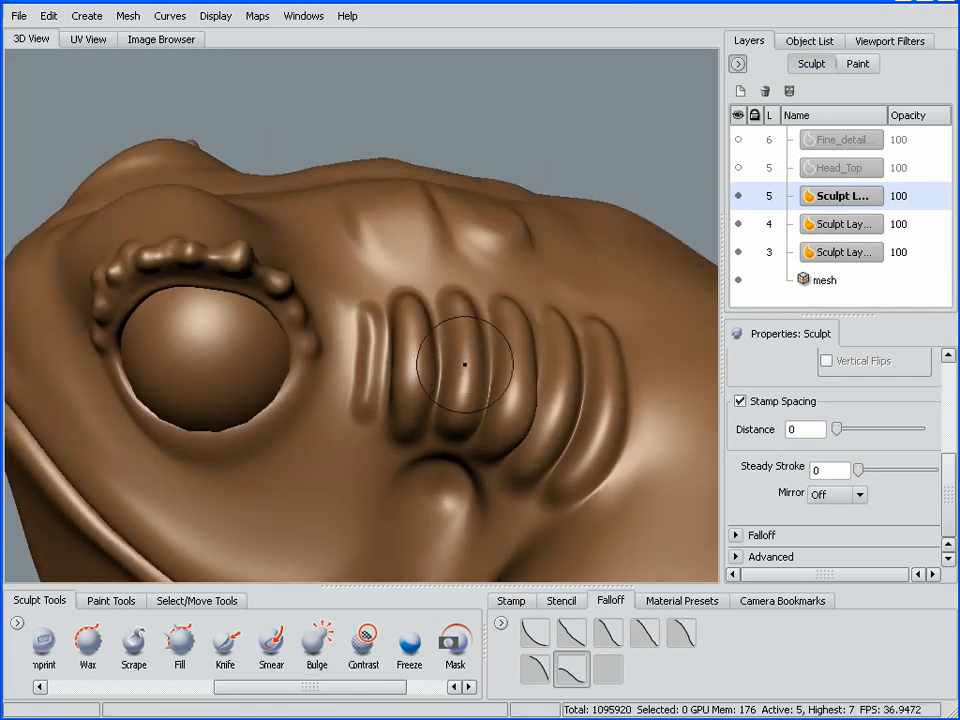
key("m")
left_click_drag(492, 348, 477, 347)
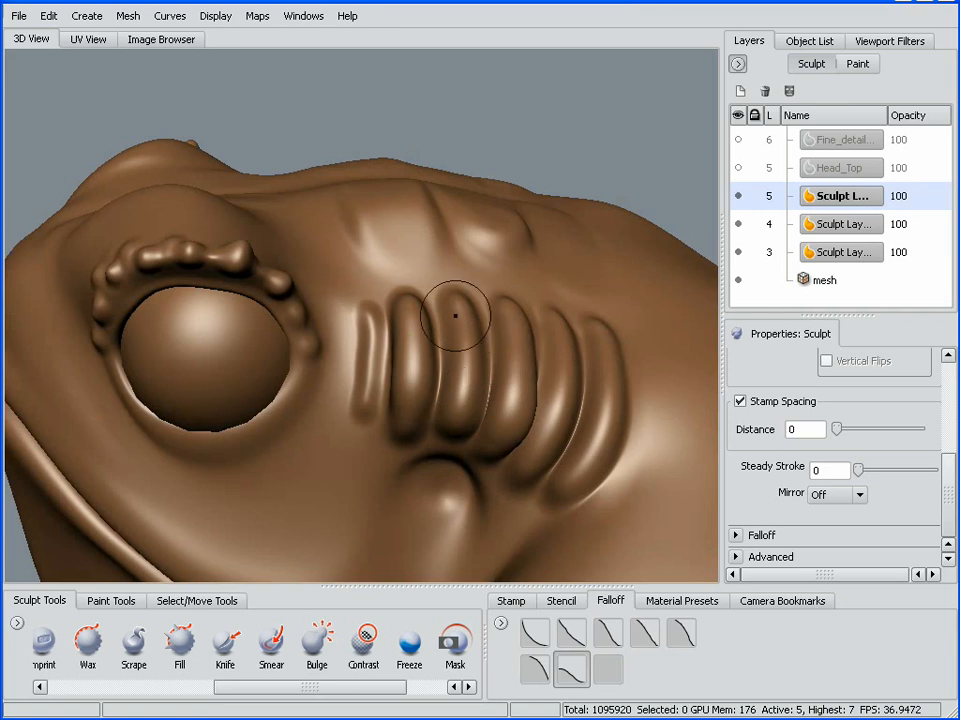
mouse_move(429, 291)
left_mouse_down()
mouse_move(436, 408)
mouse_move(422, 441)
left_mouse_up()
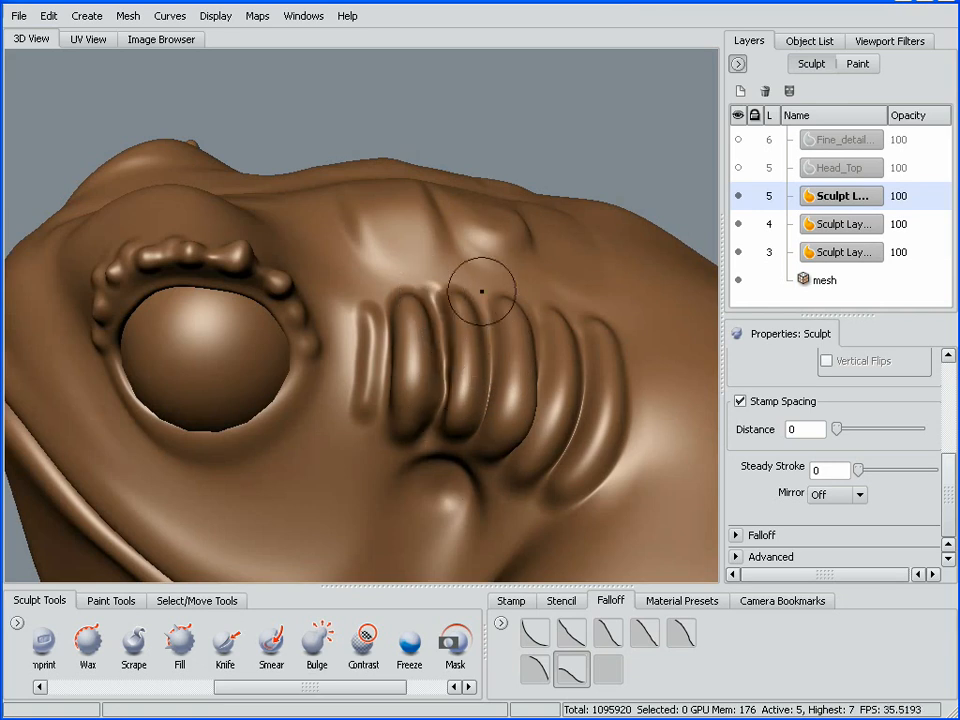
mouse_move(480, 289)
left_mouse_down()
mouse_move(495, 332)
mouse_move(484, 442)
left_mouse_up()
mouse_move(520, 430)
left_mouse_down("alt")
mouse_move(495, 426)
mouse_move(475, 400)
left_mouse_up("alt")
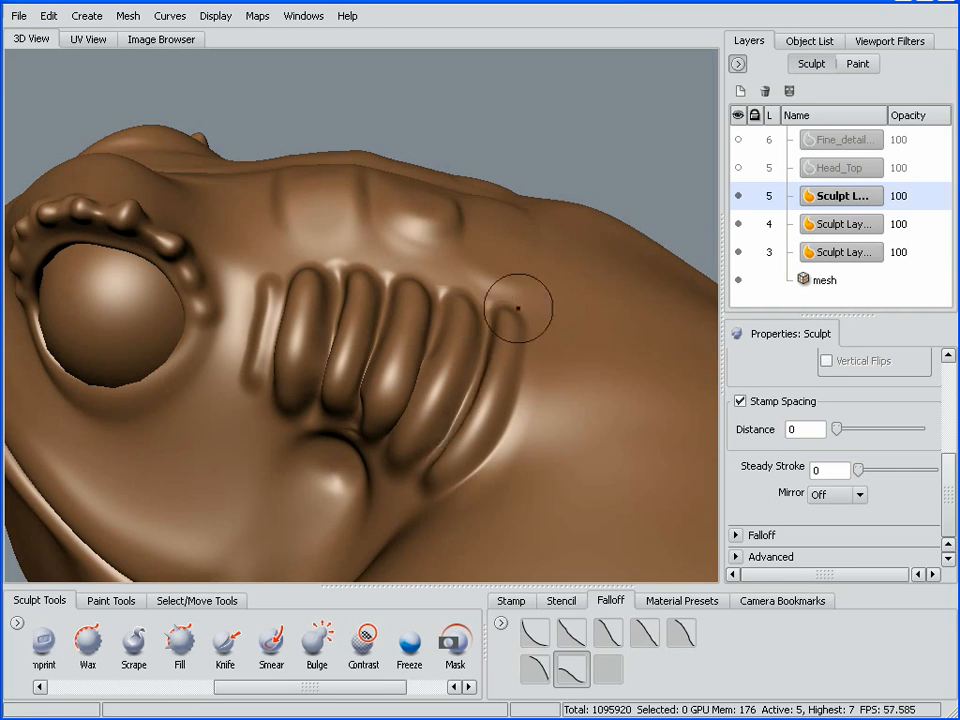
Step: Smooth the ends and harsh creases of the folds so they blend into the surrounding skin
left_click_drag(498, 296, 521, 314, "shift")
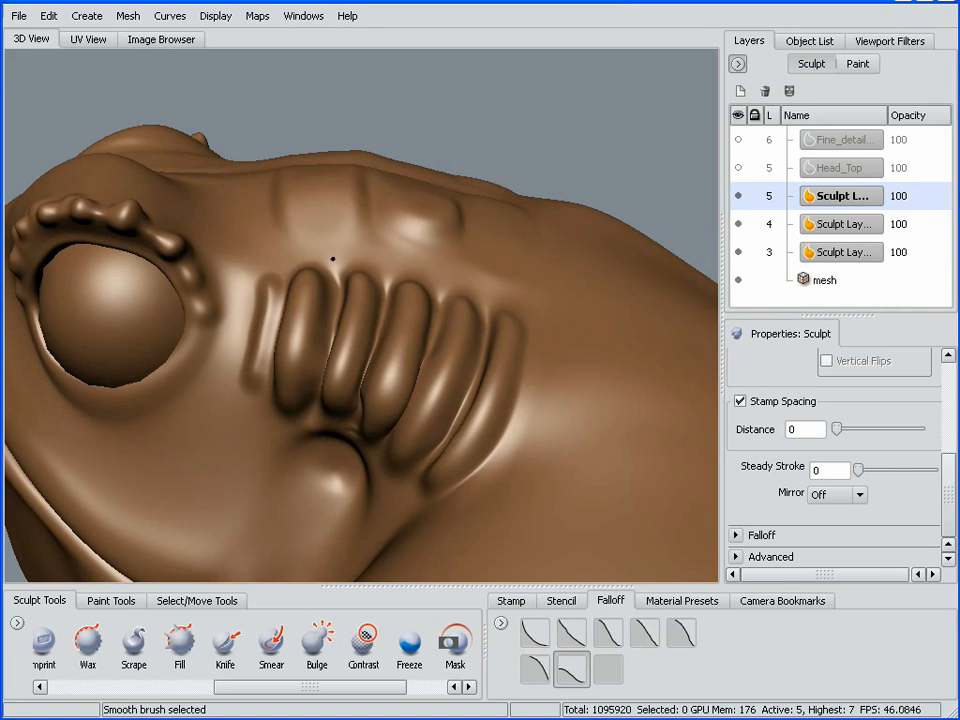
left_click_drag(420, 388, 431, 394, "alt")
left_click_drag(351, 297, 351, 316, "shift")
mouse_move(338, 398)
left_mouse_down("shift")
mouse_move(453, 445)
mouse_move(490, 425)
mouse_move(514, 439)
mouse_move(548, 432)
mouse_move(495, 381)
mouse_move(527, 465)
mouse_move(497, 411)
mouse_move(369, 360)
left_mouse_up("shift")
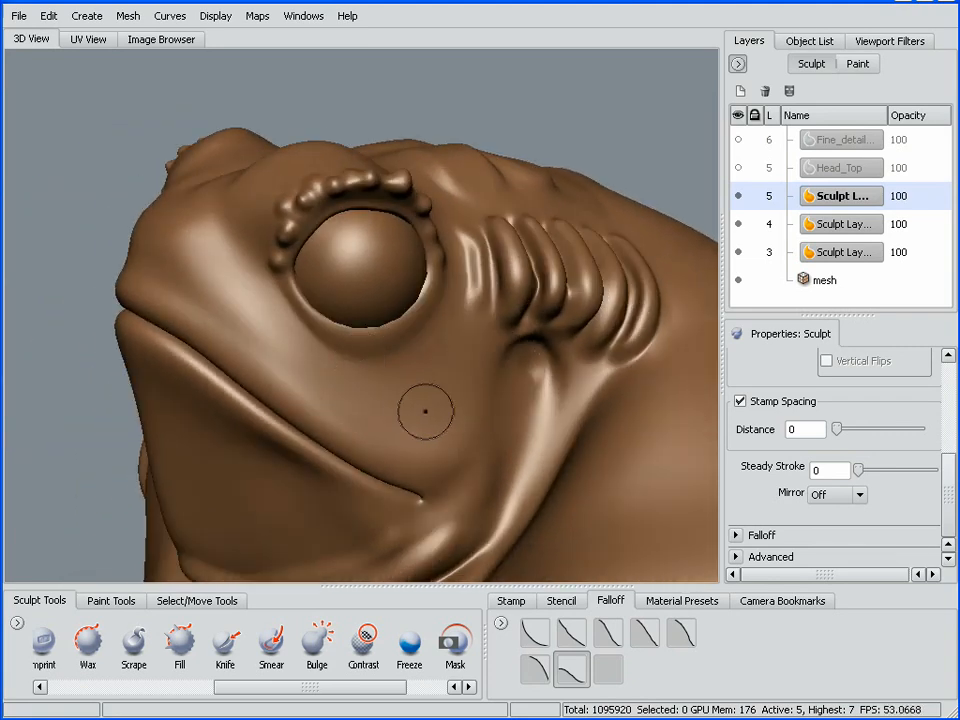
Step: Set the Sculpt tool to X mirroring with a smaller brush for work on the cheeks below the eyes
right_click_drag(413, 378, 424, 415, "alt")
mouse_move(423, 415)
left_mouse_down("alt")
mouse_move(450, 441)
mouse_move(424, 399)
left_mouse_up("alt")
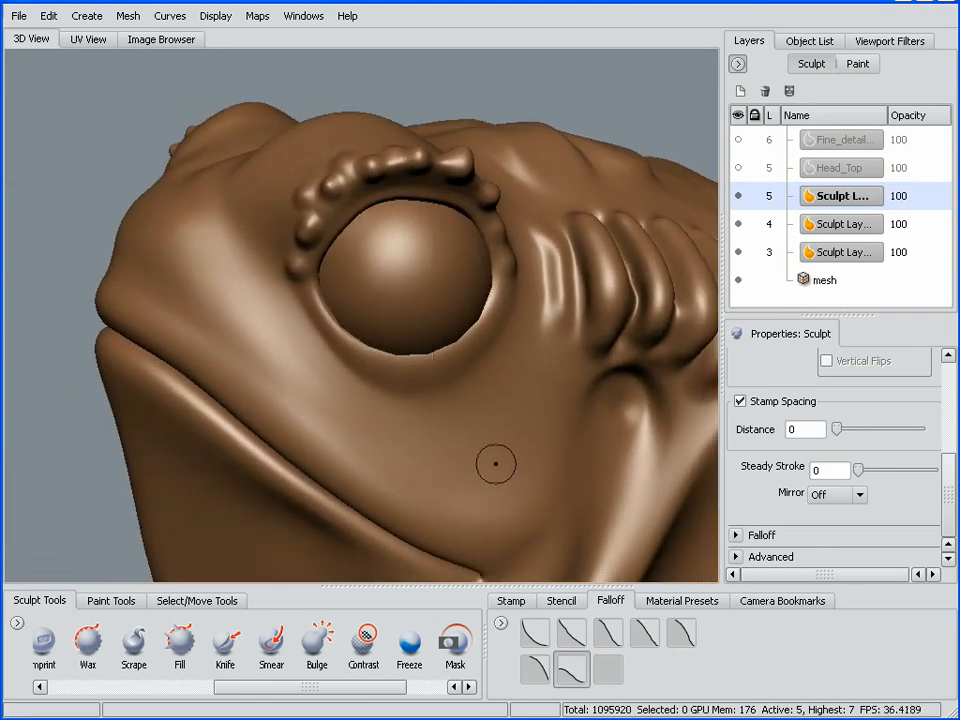
left_click(859, 494)
left_click(862, 521)
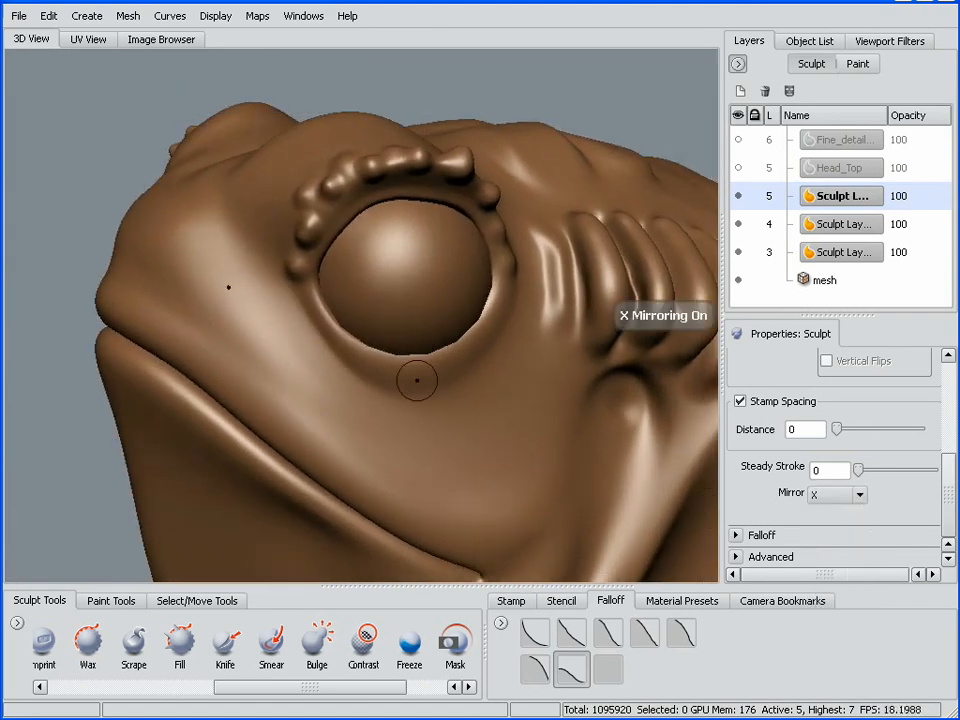
Step: Sculpt a thin curved wrinkle beneath the eye with the Steady Stroke value set to 3
left_click_drag(418, 377, 415, 399, "alt")
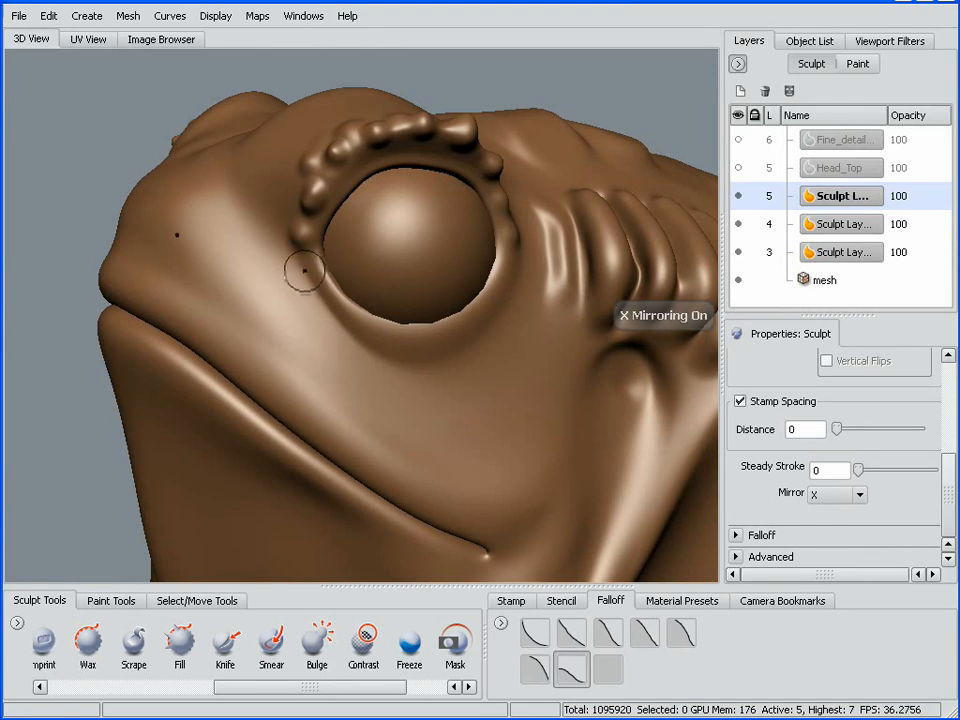
mouse_move(294, 262)
left_mouse_down()
mouse_move(300, 290)
mouse_move(400, 348)
mouse_move(520, 304)
mouse_move(456, 403)
left_mouse_up()
key("ctrl+z")
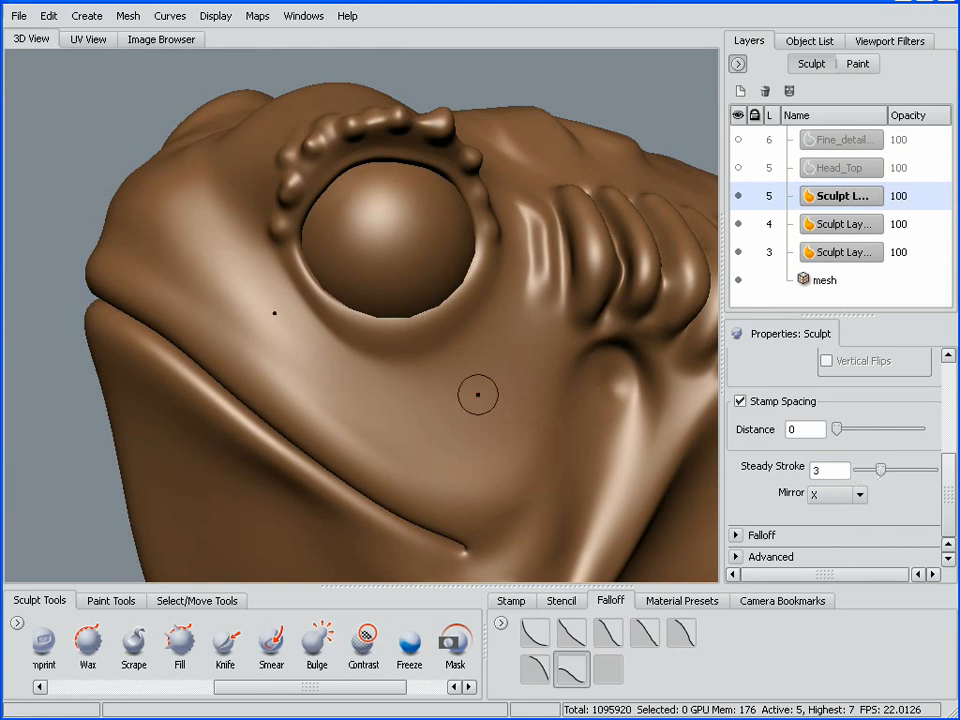
mouse_move(276, 268)
left_mouse_down()
mouse_move(292, 318)
mouse_move(400, 378)
mouse_move(505, 308)
mouse_move(511, 287)
left_mouse_up()
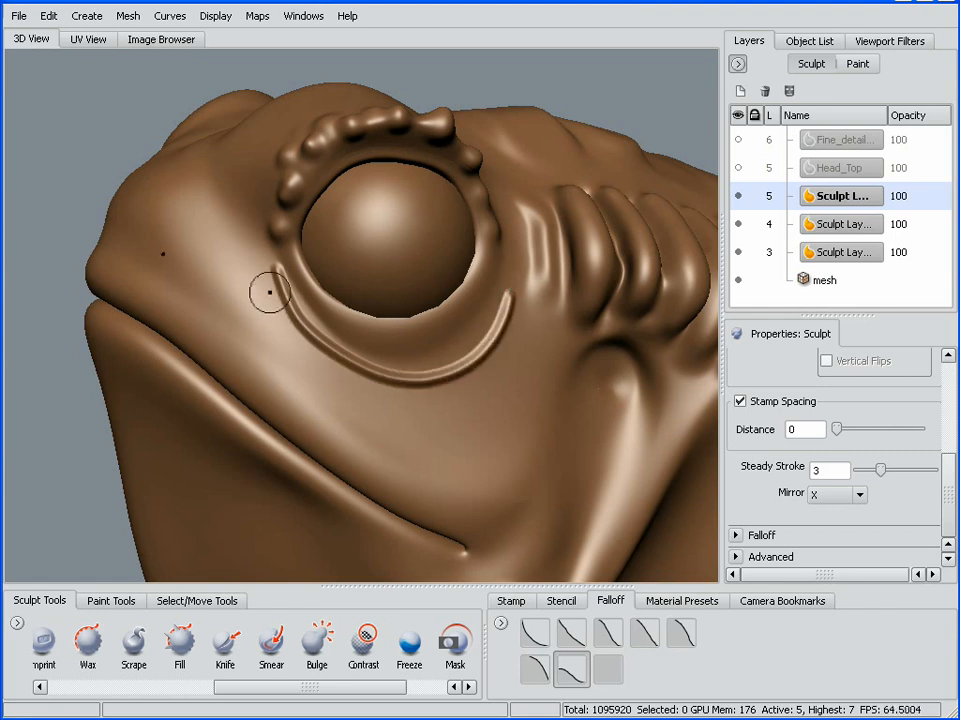
Step: Sculpt two more curved wrinkles, one inside and one outside the first, with Steady Stroke at 5, and smooth their ends
mouse_move(266, 291)
left_mouse_down()
mouse_move(300, 366)
mouse_move(435, 422)
mouse_move(491, 373)
left_mouse_up()
key("ctrl+z")
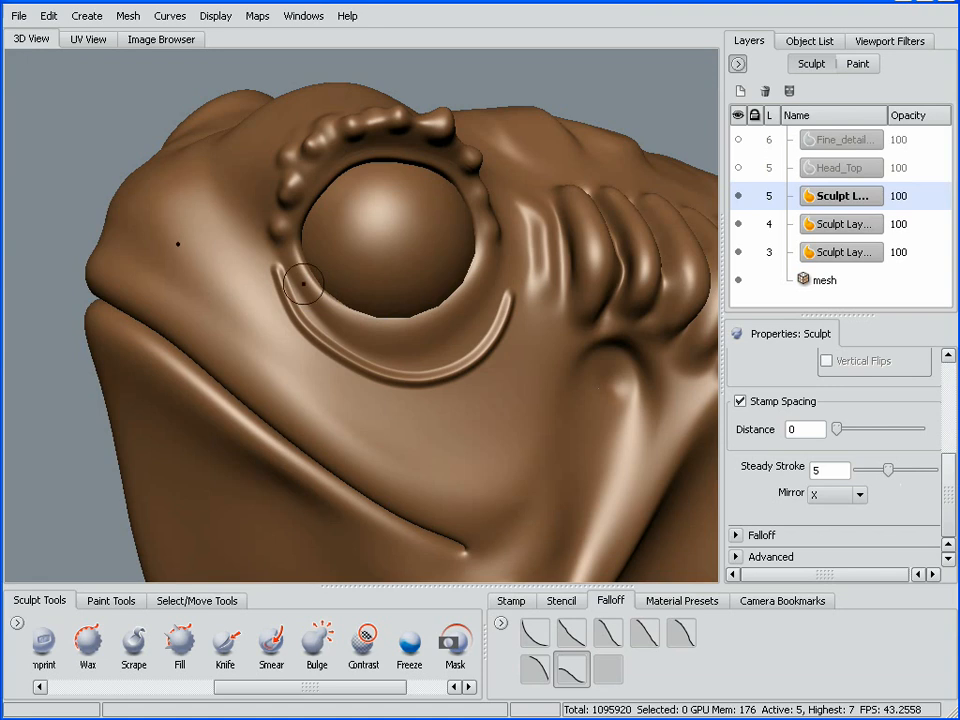
mouse_move(266, 279)
left_mouse_down()
mouse_move(330, 392)
mouse_move(480, 395)
mouse_move(532, 304)
left_mouse_up()
mouse_move(283, 258)
left_mouse_down()
mouse_move(305, 315)
mouse_move(390, 345)
mouse_move(470, 318)
mouse_move(503, 256)
left_mouse_up()
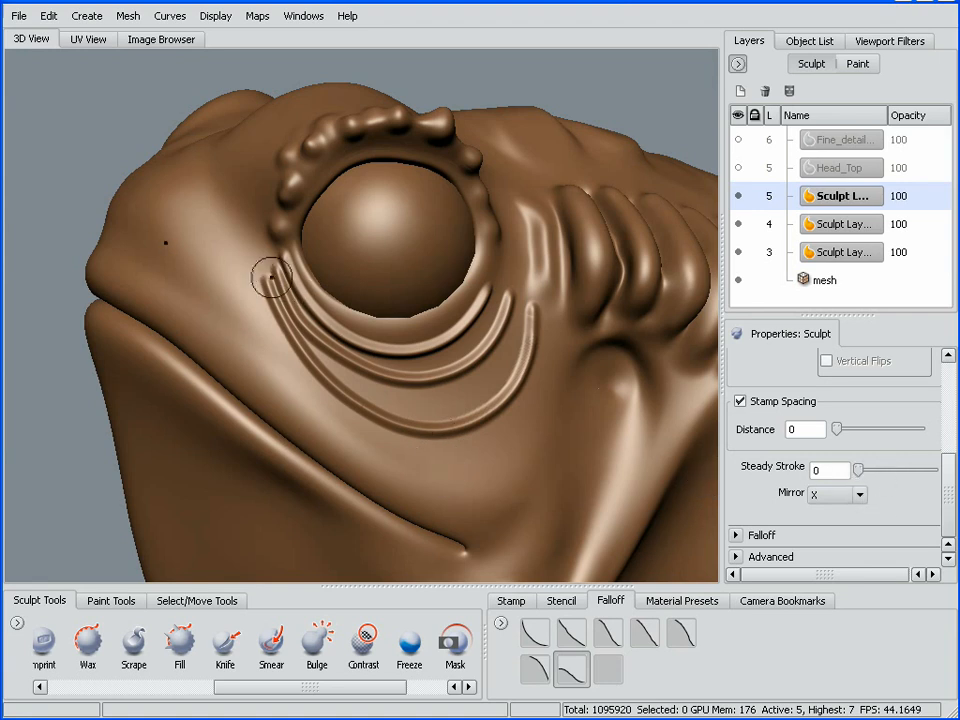
key("shift")
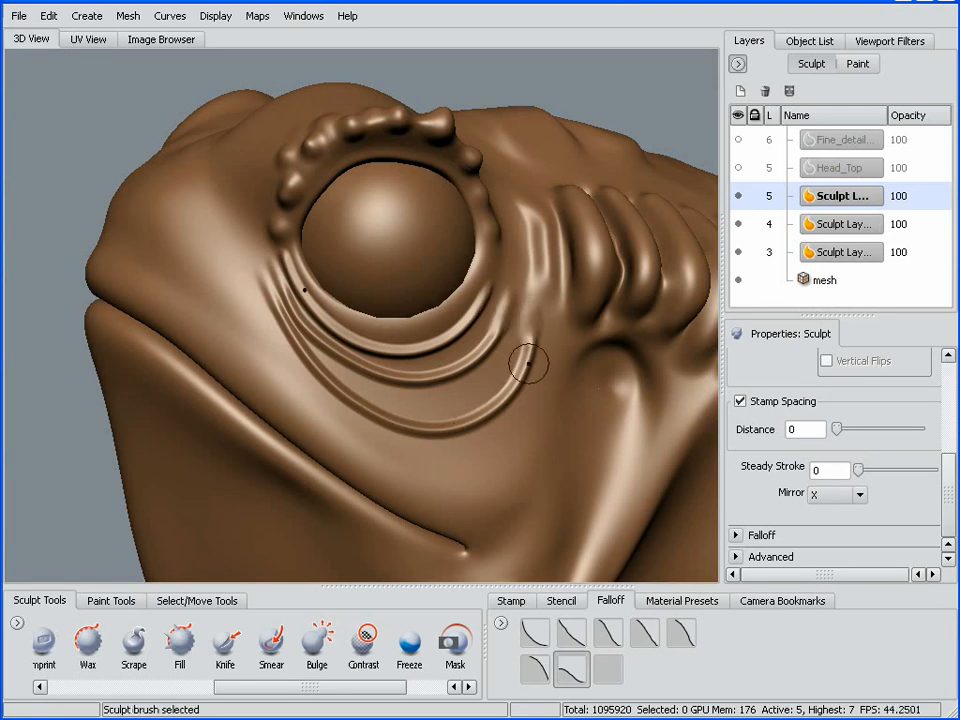
Step: Tighten the three wrinkles beneath the eye into crisp folds with the Pinch tool at Steady Stroke 3
left_click_drag(270, 688, 94, 690)
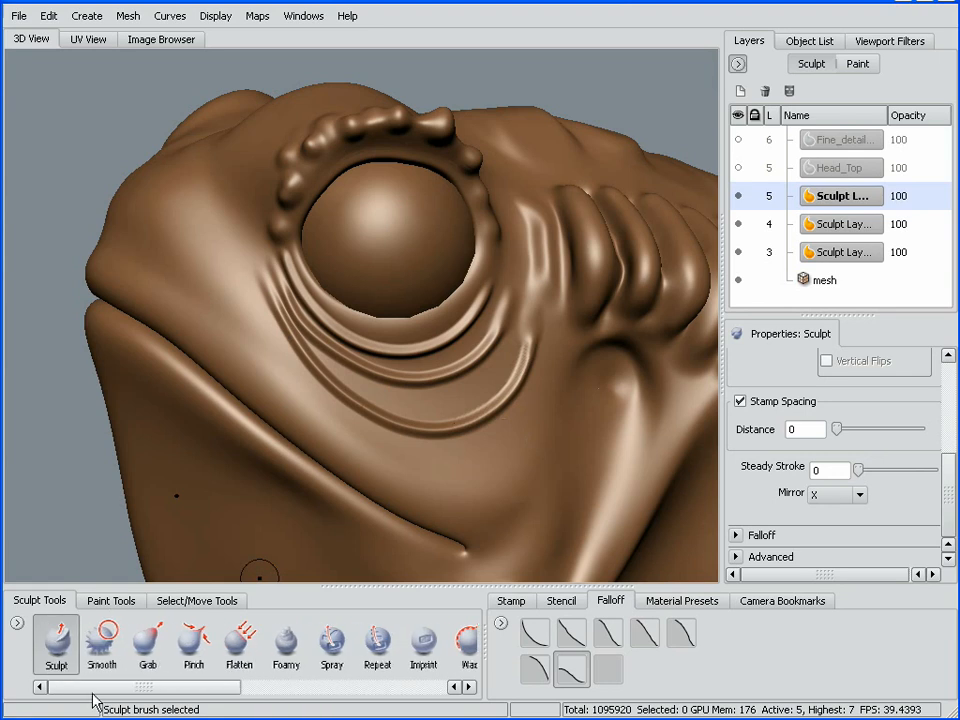
left_click(193, 642)
mouse_move(456, 422)
left_mouse_down("alt")
mouse_move(318, 343)
mouse_move(362, 396)
left_mouse_up("alt")
mouse_move(470, 440)
left_mouse_down()
mouse_move(519, 418)
mouse_move(555, 350)
left_mouse_up()
mouse_move(311, 302)
left_mouse_down()
mouse_move(345, 345)
mouse_move(404, 375)
left_mouse_up()
left_click_drag(461, 389, 527, 349)
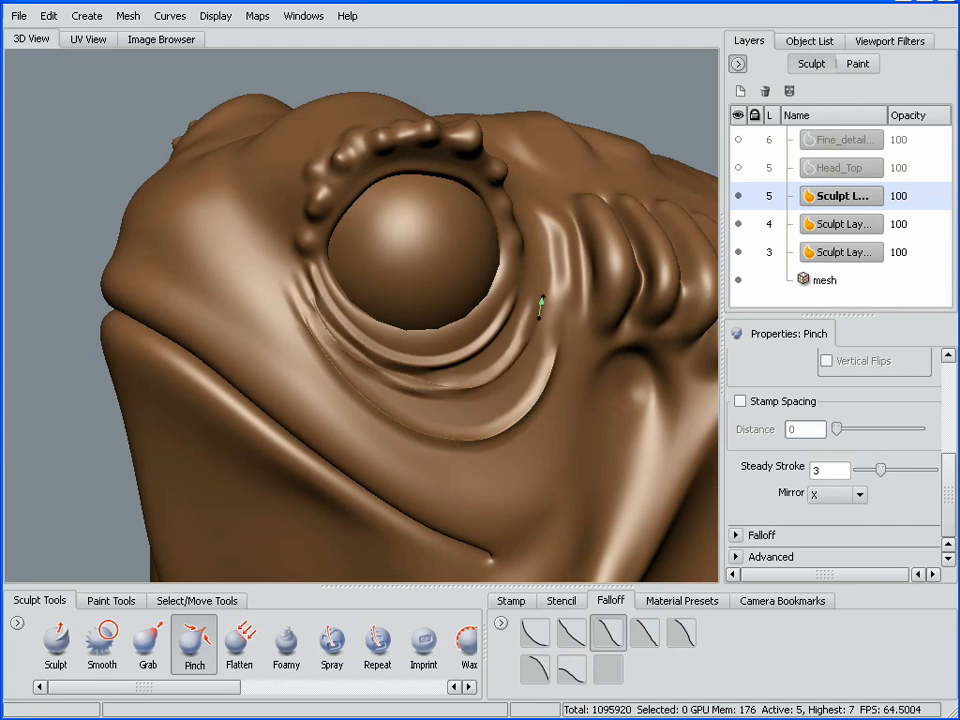
left_click_drag(453, 393, 367, 338)
mouse_move(312, 302)
left_mouse_down()
mouse_move(390, 376)
mouse_move(482, 379)
mouse_move(537, 317)
left_mouse_up()
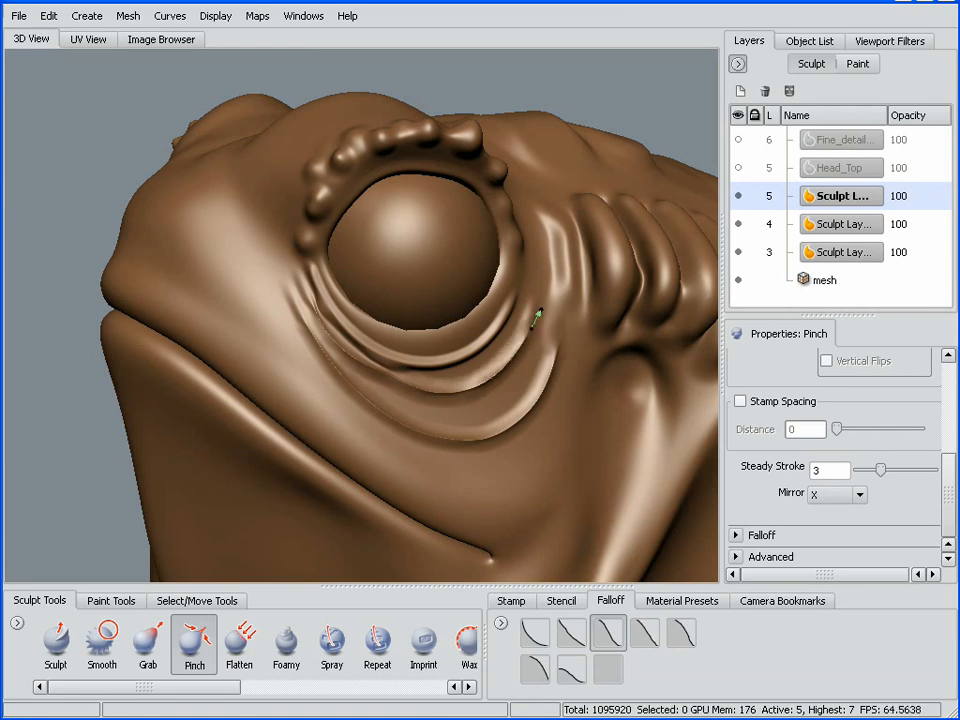
mouse_move(312, 268)
left_mouse_down()
mouse_move(336, 332)
mouse_move(381, 357)
left_mouse_up()
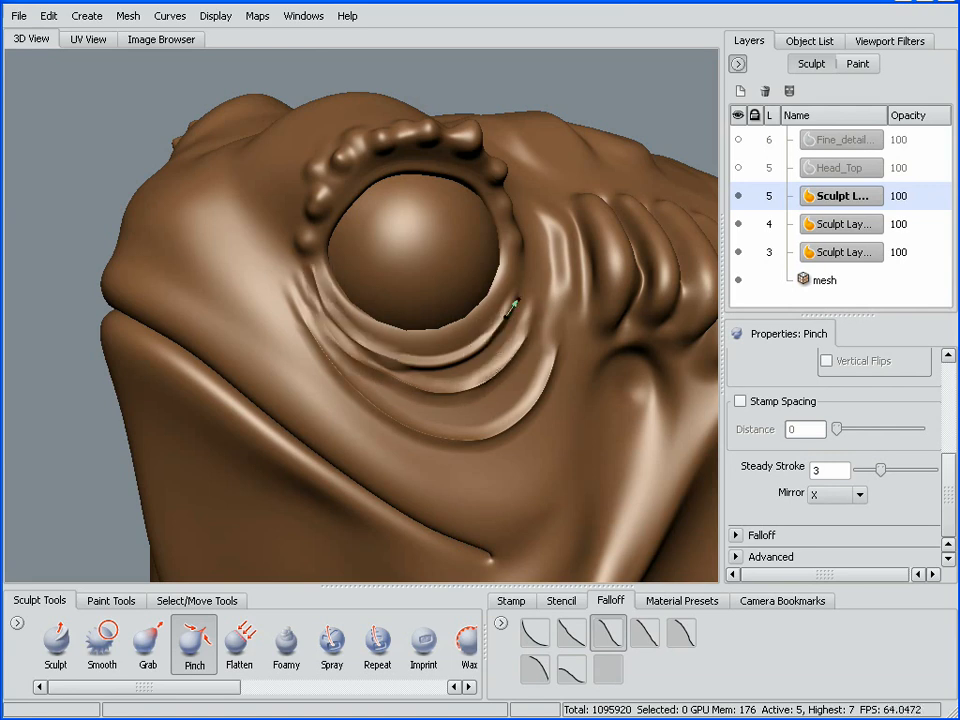
Step: Build up short diagonal folds with the Wax tool on the cheek just below the swollen folds behind the eye
left_click_drag(446, 385, 440, 376, "alt")
left_click_drag(473, 438, 493, 437, "alt")
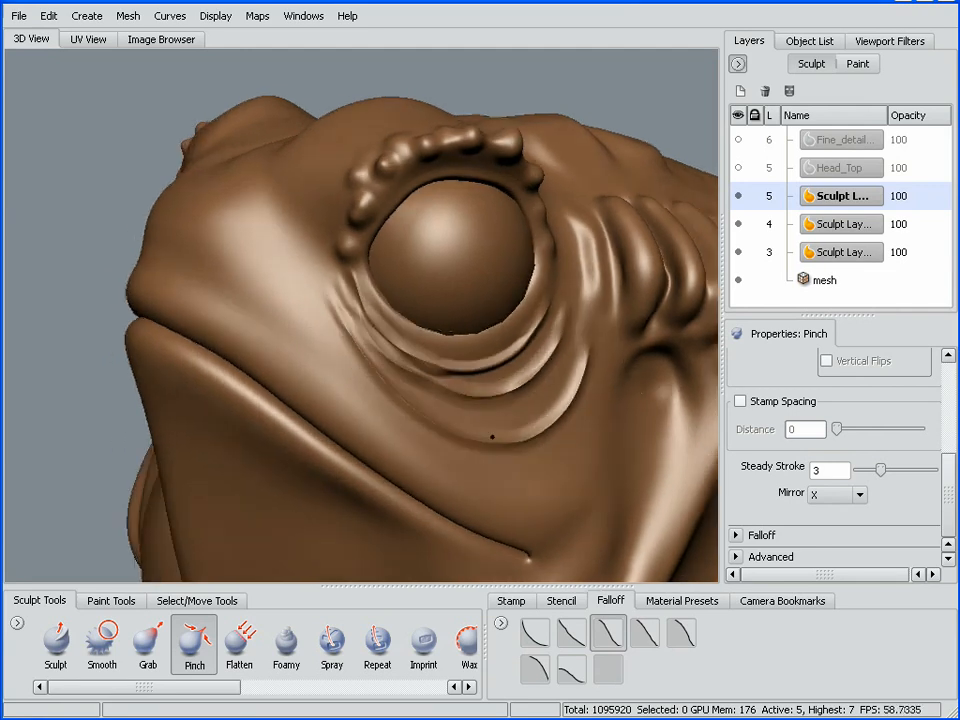
right_click_drag(493, 437, 487, 384, "alt")
left_click_drag(486, 384, 454, 416, "alt")
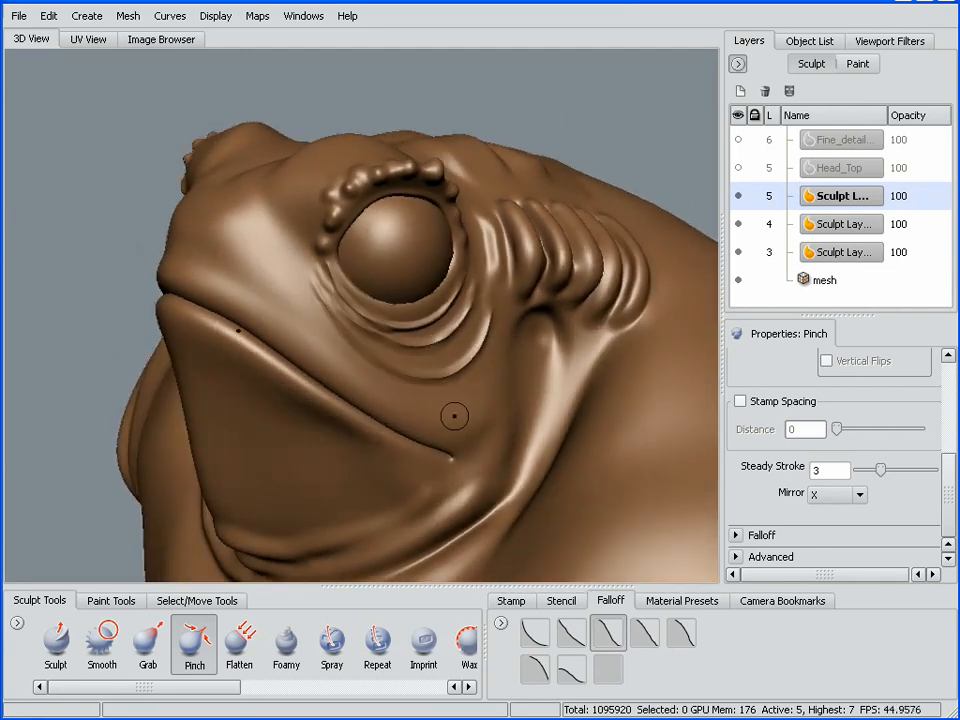
left_click_drag(199, 697, 327, 698)
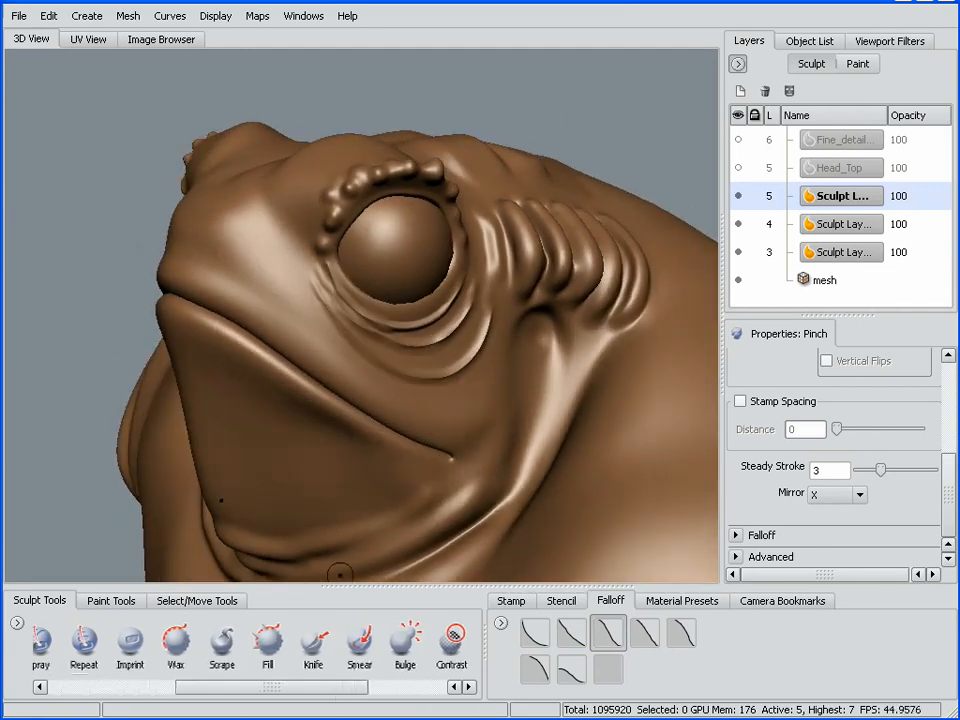
left_click(176, 640)
left_click_drag(548, 383, 495, 395, "alt")
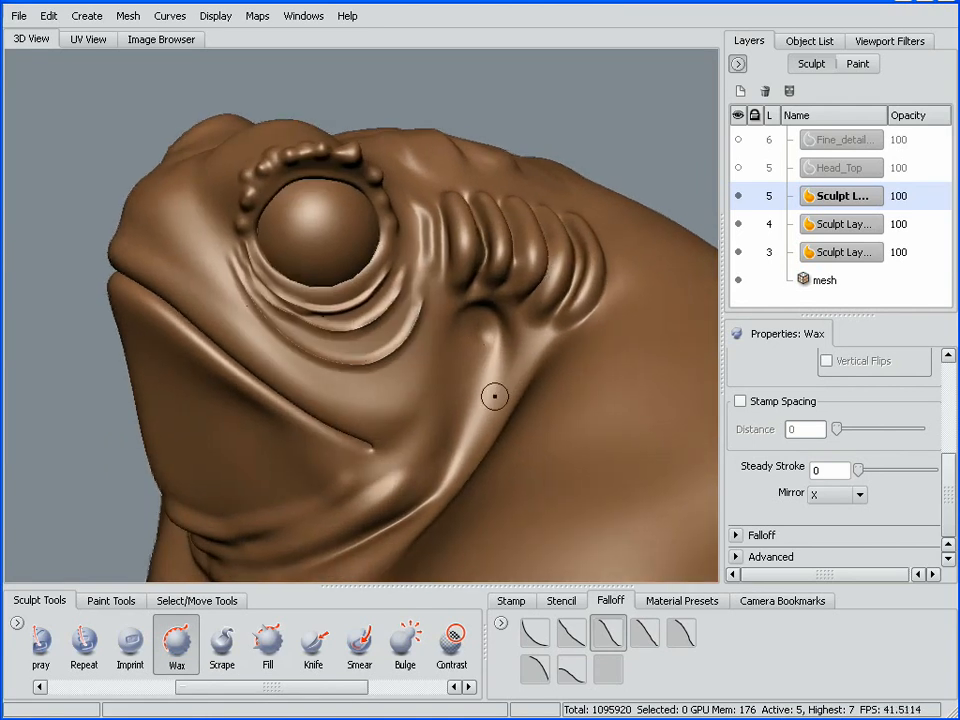
right_click_drag(507, 335, 513, 383, "alt")
left_click_drag(512, 383, 405, 324, "alt")
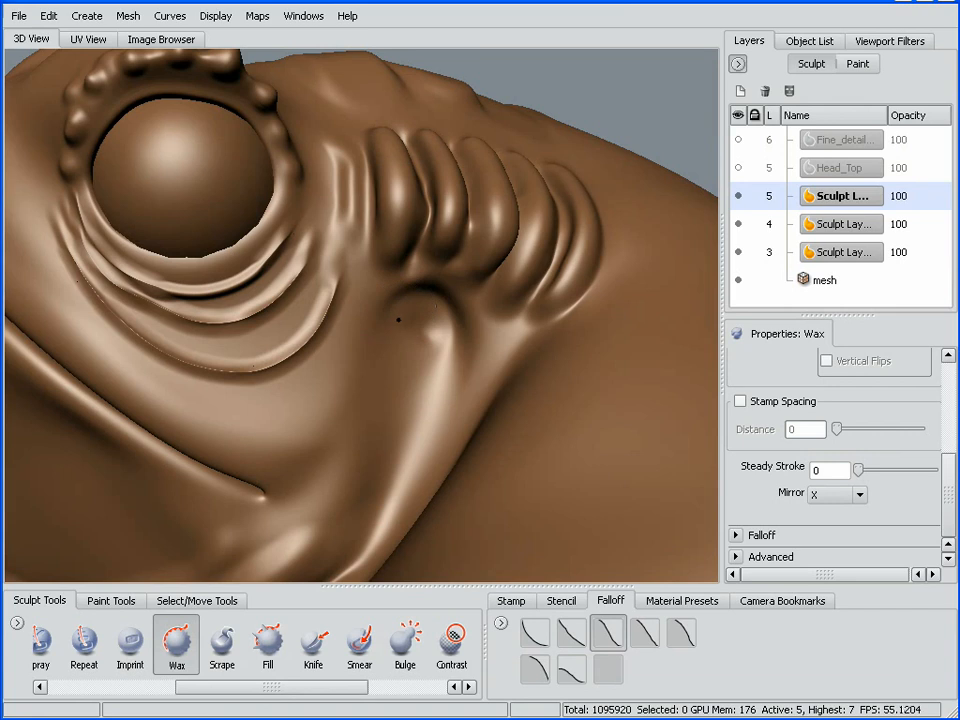
left_click_drag(399, 322, 349, 349)
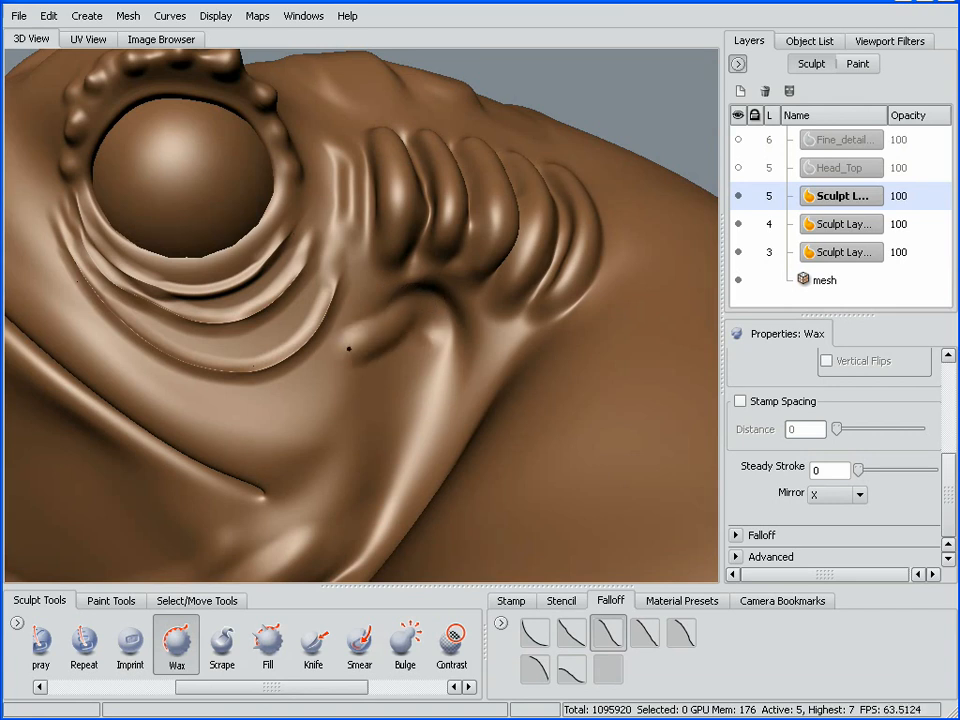
mouse_move(416, 350)
left_mouse_down()
mouse_move(407, 347)
mouse_move(366, 397)
left_mouse_up()
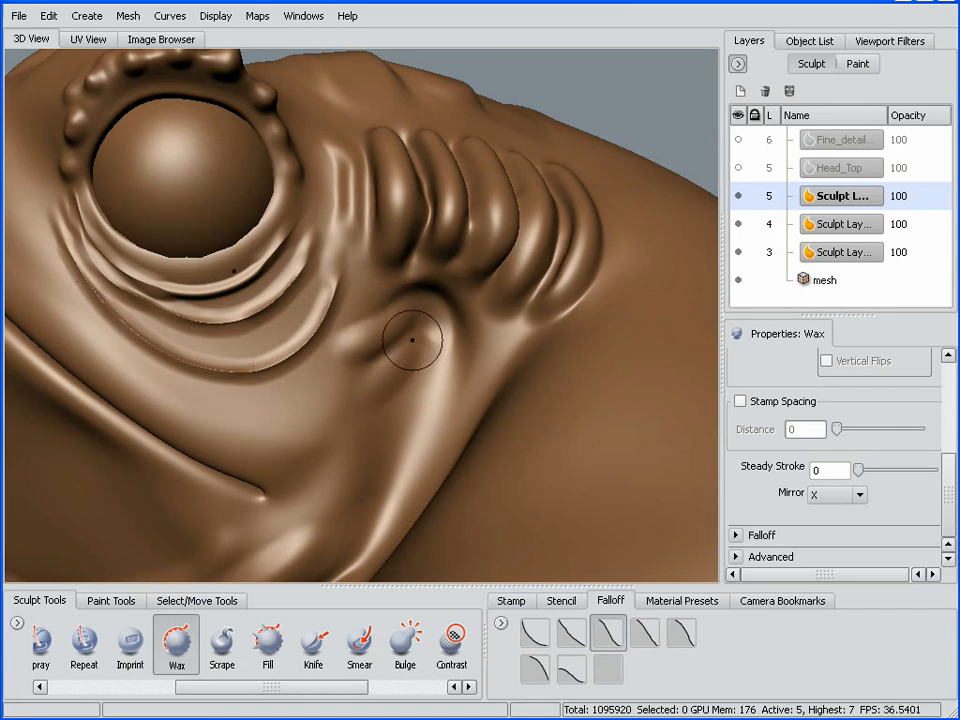
left_click_drag(411, 340, 369, 398)
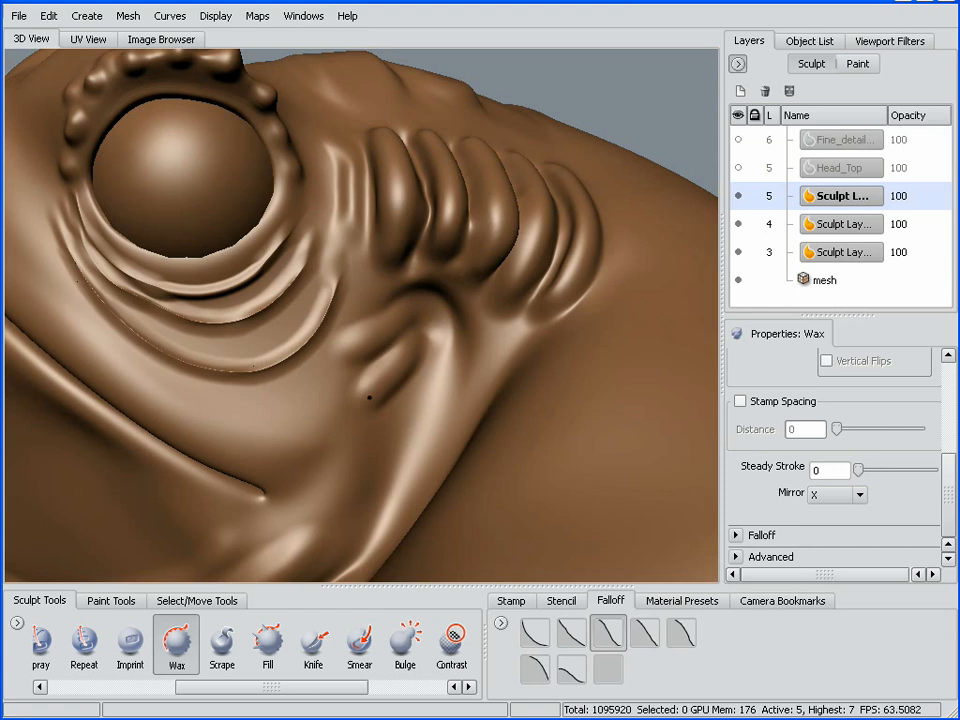
left_click_drag(411, 345, 370, 398)
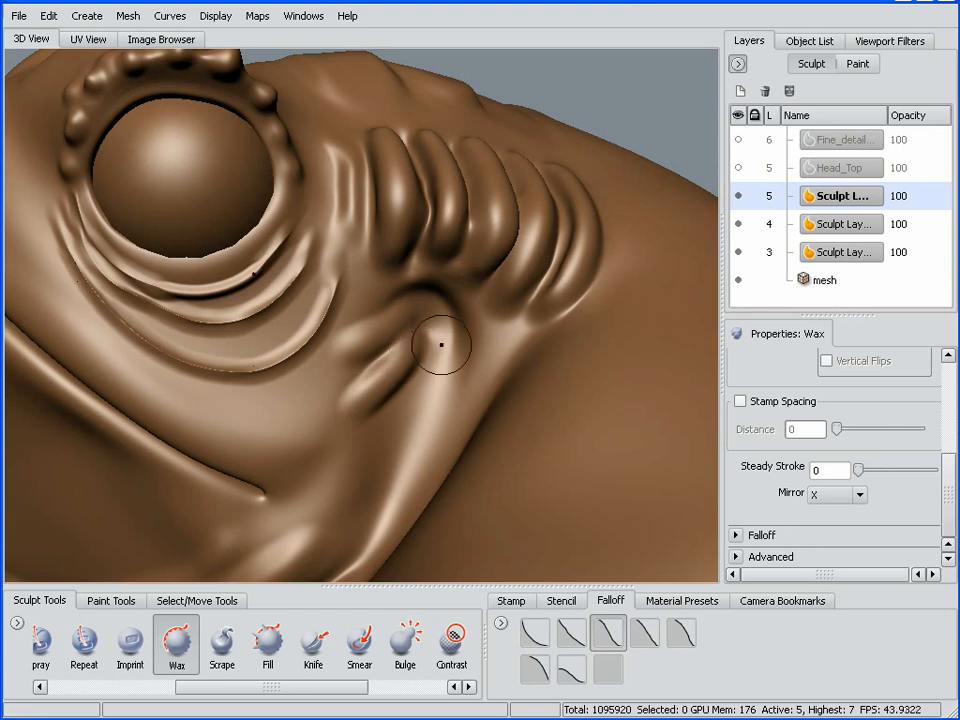
Step: Add Wax strokes along the top of the neck ridge to form small lumps beneath the swollen folds
mouse_move(449, 338)
left_mouse_down()
mouse_move(486, 370)
mouse_move(496, 364)
left_mouse_up()
left_click_drag(425, 357, 426, 417)
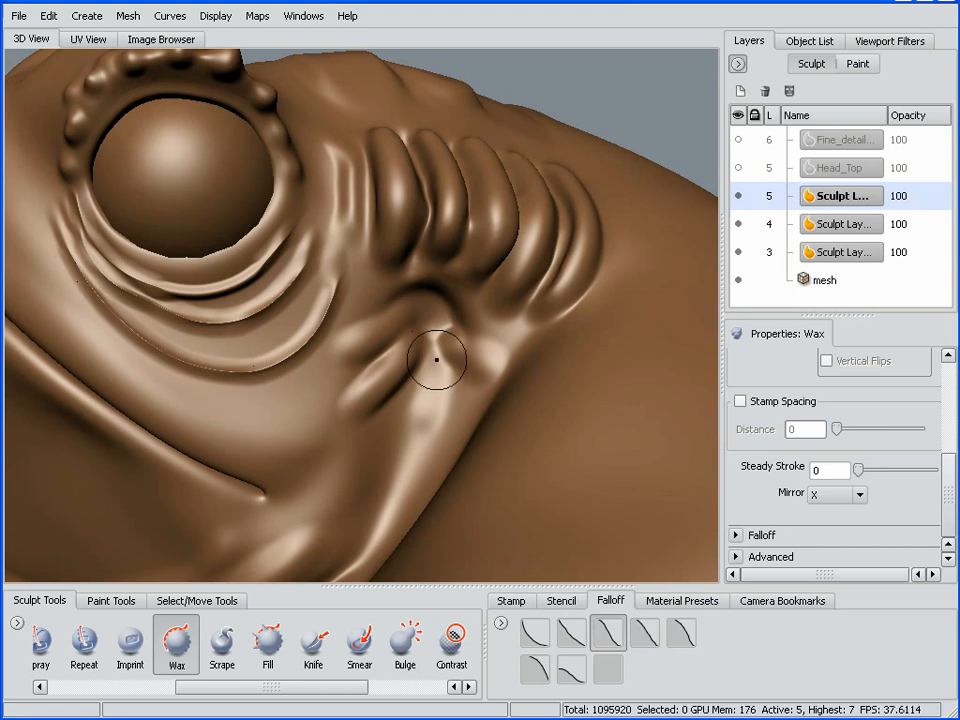
left_click_drag(436, 359, 425, 430)
left_click_drag(437, 355, 442, 419)
left_click_drag(465, 327, 501, 330)
Step: Turn off mirroring for the Wax tool and bring the chest into view
right_click_drag(457, 395, 446, 399, "alt")
middle_click_drag(446, 399, 438, 255, "alt")
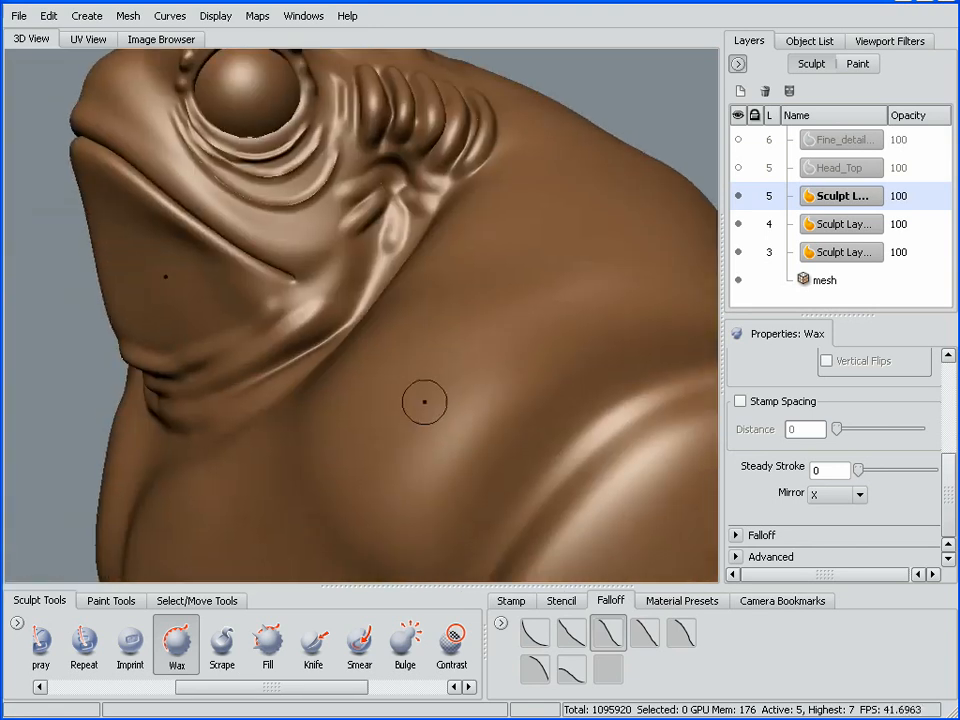
left_click_drag(424, 401, 660, 458, "alt")
left_click(858, 495)
left_click(857, 515)
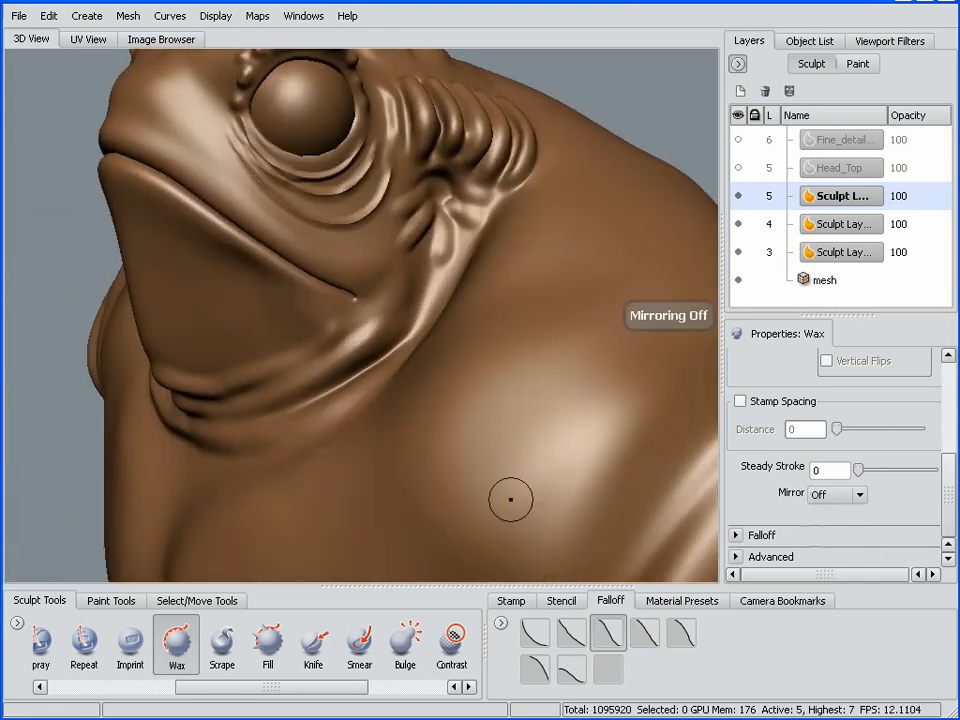
Step: Try overlapping circular strokes on the chest with the Sculpt tool, and undo them
mouse_move(510, 497)
left_mouse_down("alt")
mouse_move(474, 441)
mouse_move(464, 367)
mouse_move(465, 386)
left_mouse_up("alt")
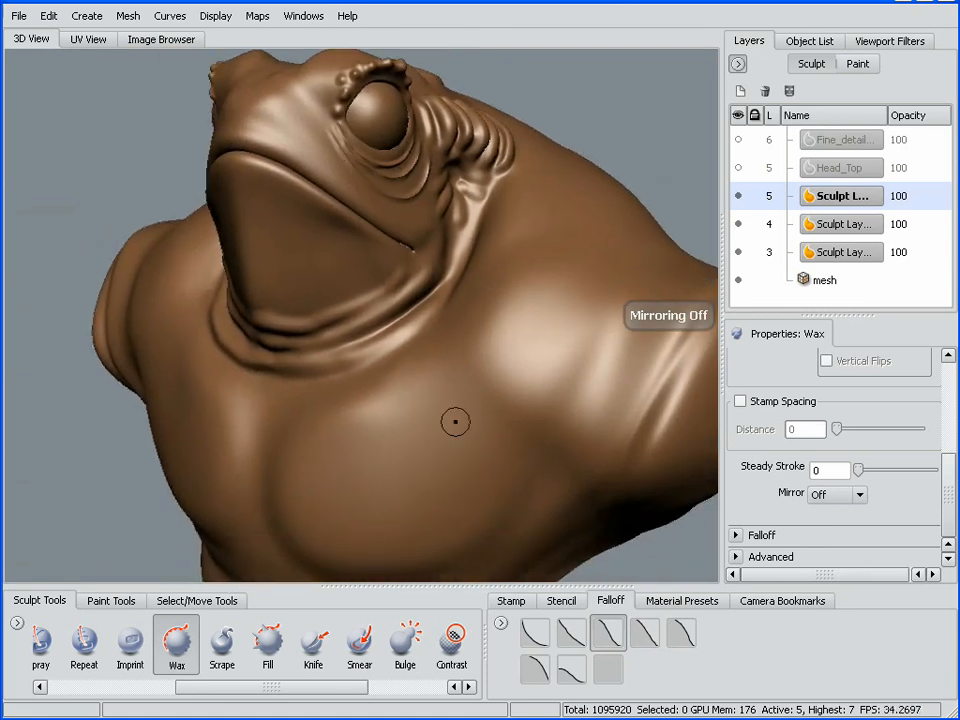
key("1")
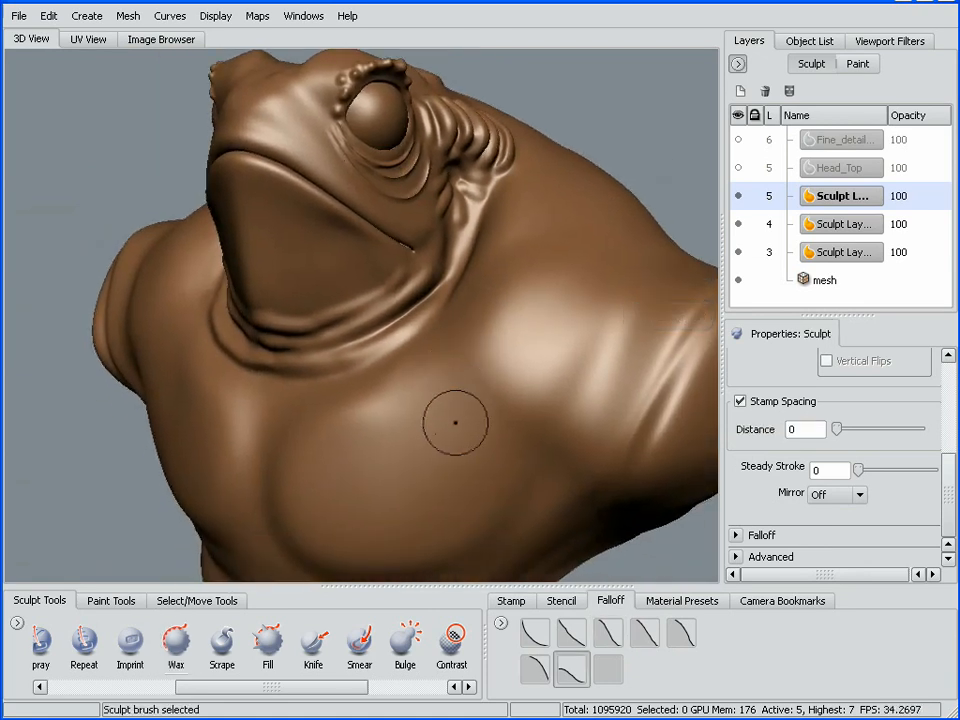
mouse_move(454, 422)
left_mouse_down("alt")
mouse_move(467, 411)
mouse_move(439, 369)
mouse_move(463, 437)
mouse_move(326, 497)
mouse_move(346, 430)
mouse_move(391, 442)
left_mouse_up("alt")
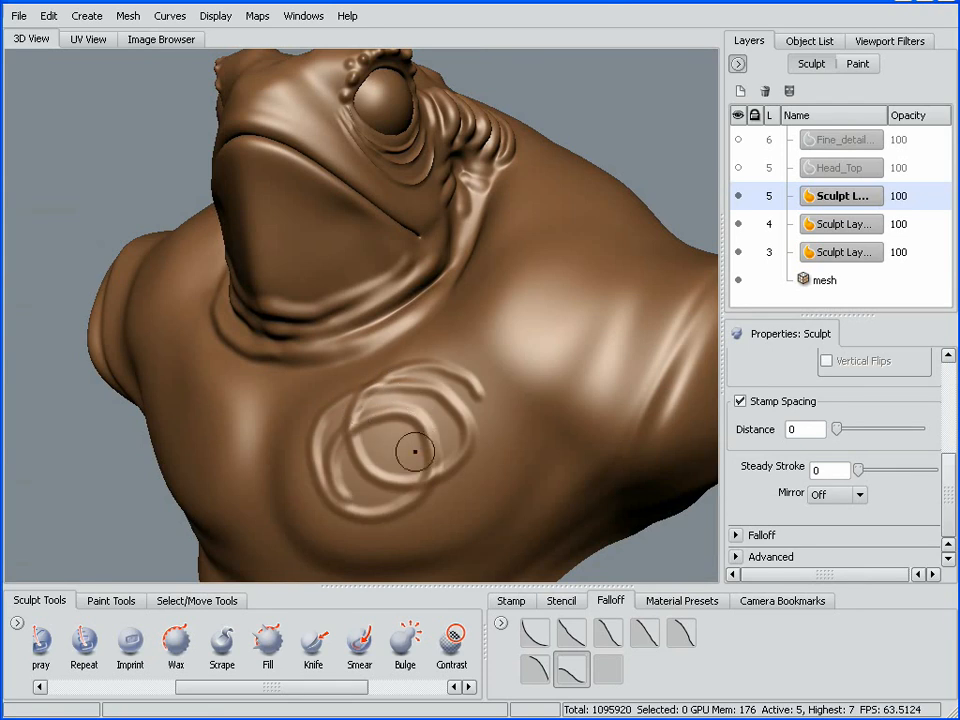
mouse_move(414, 452)
left_mouse_down("alt")
mouse_move(424, 459)
mouse_move(435, 394)
left_mouse_up("alt")
key("ctrl+z")
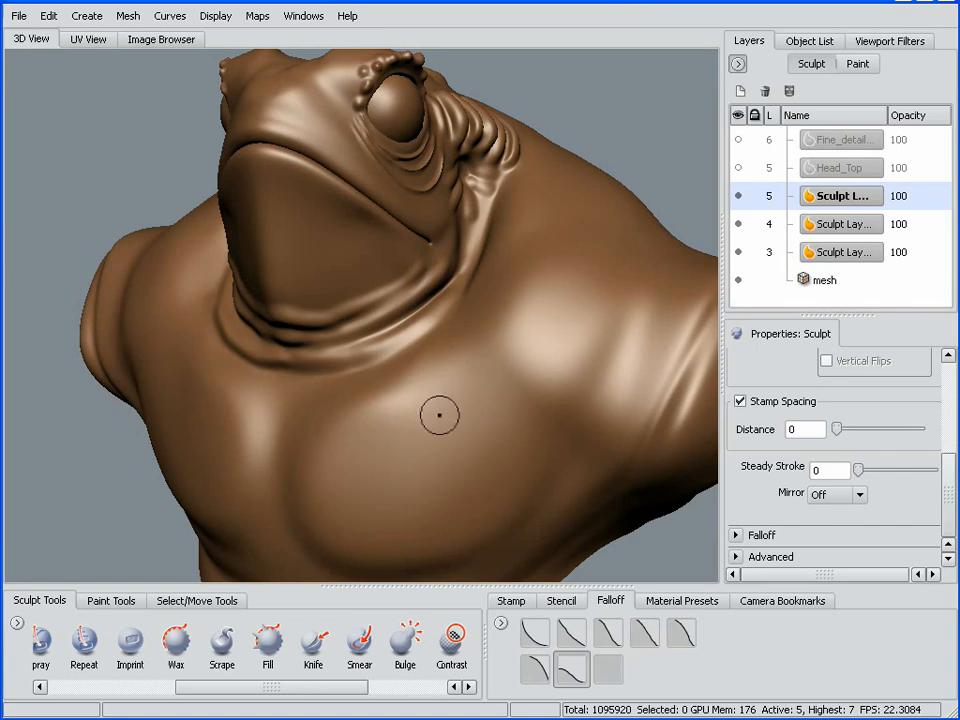
Step: Try building a rounded mound on the chest with the Wax tool, and undo it
left_click(186, 645)
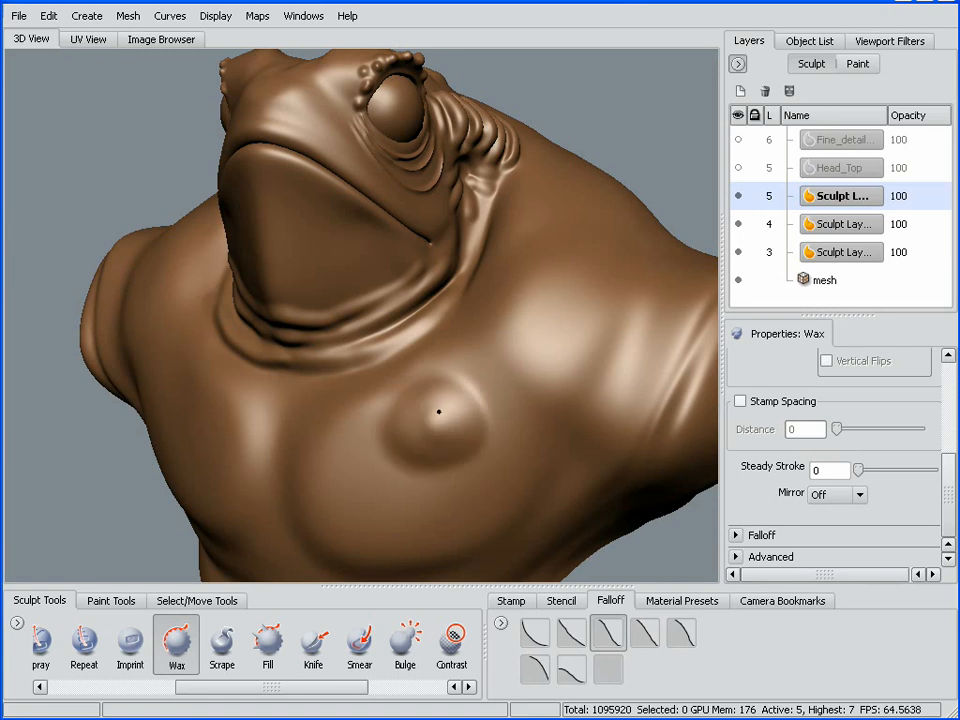
mouse_move(442, 438)
left_mouse_down("alt")
mouse_move(506, 441)
mouse_move(439, 450)
left_mouse_up("alt")
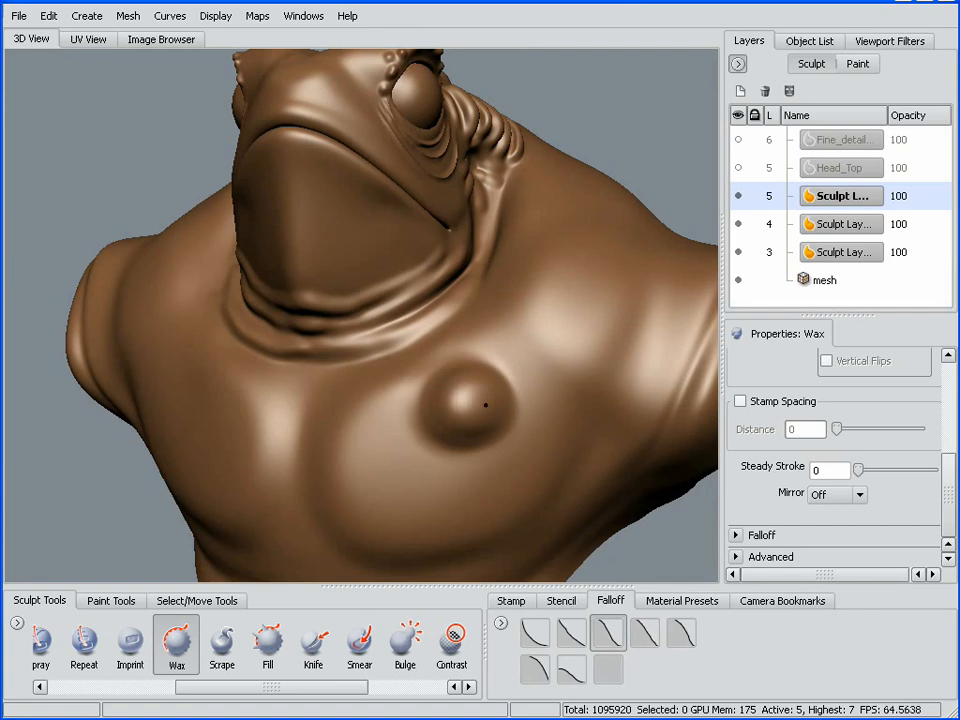
key("ctrl+z")
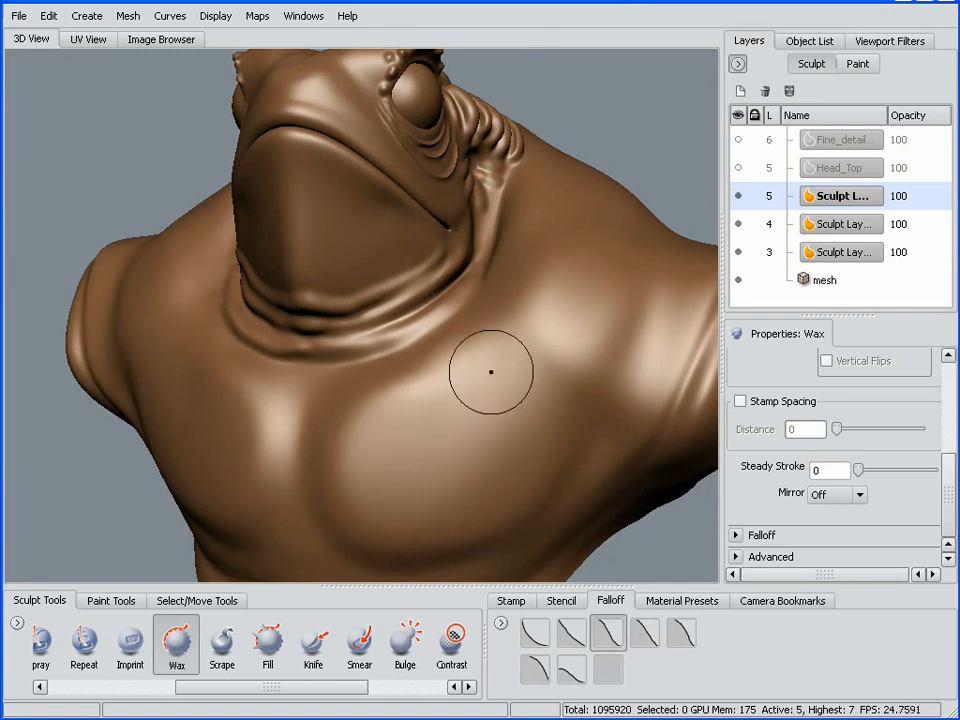
Step: Try light Wax strokes on the chest, and shave the surface there with the Scrape tool
mouse_move(491, 372)
left_mouse_down("alt")
mouse_move(489, 420)
mouse_move(461, 412)
left_mouse_up("alt")
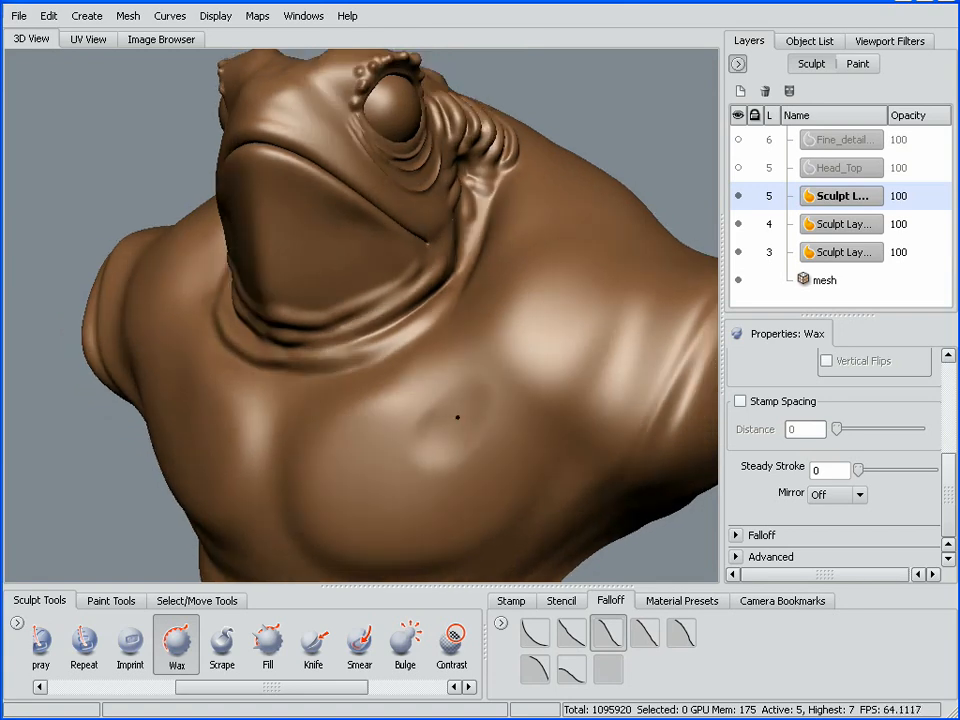
mouse_move(466, 459)
left_mouse_down("alt")
mouse_move(454, 459)
mouse_move(466, 456)
left_mouse_up("alt")
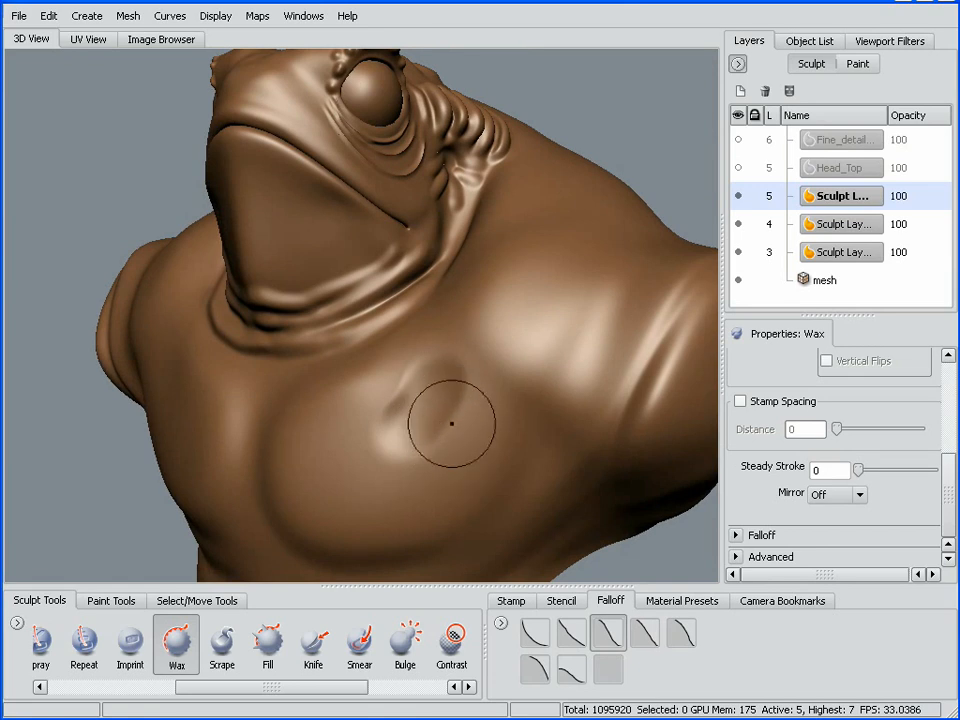
left_click(222, 650)
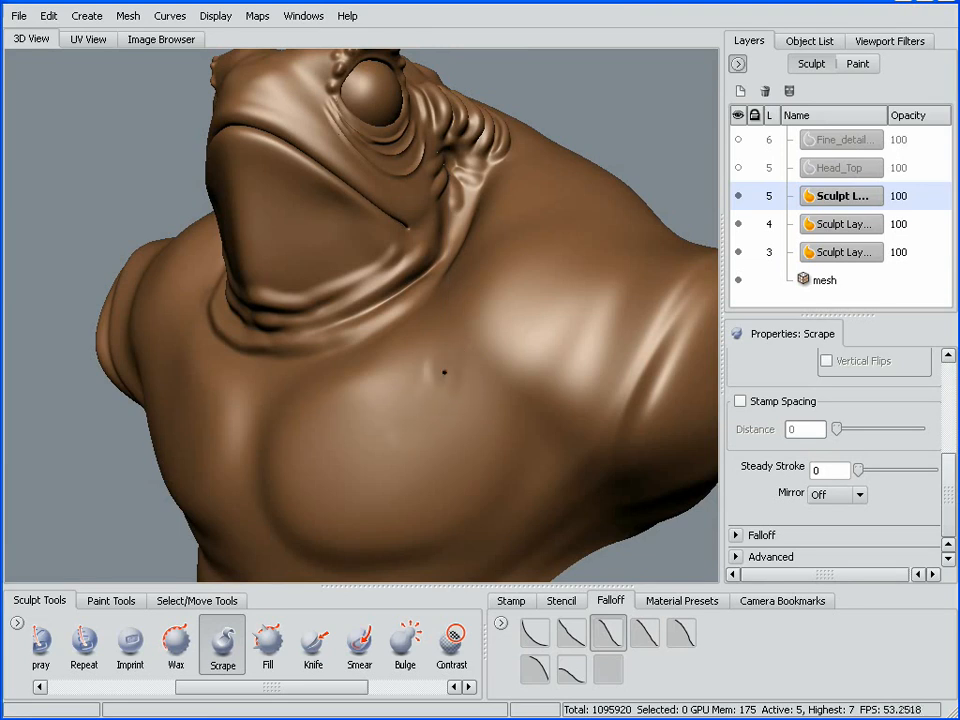
left_click_drag(425, 404, 437, 407)
key("m")
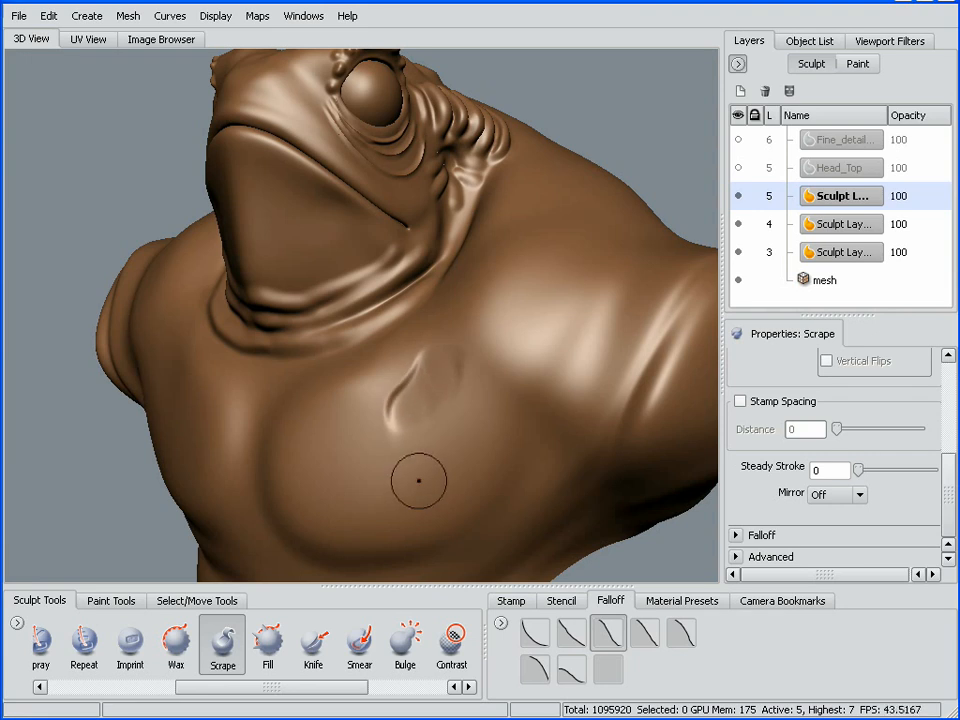
Step: Fill the scraped hollow on the chest with a larger Fill brush, and smooth the area
left_click(271, 652)
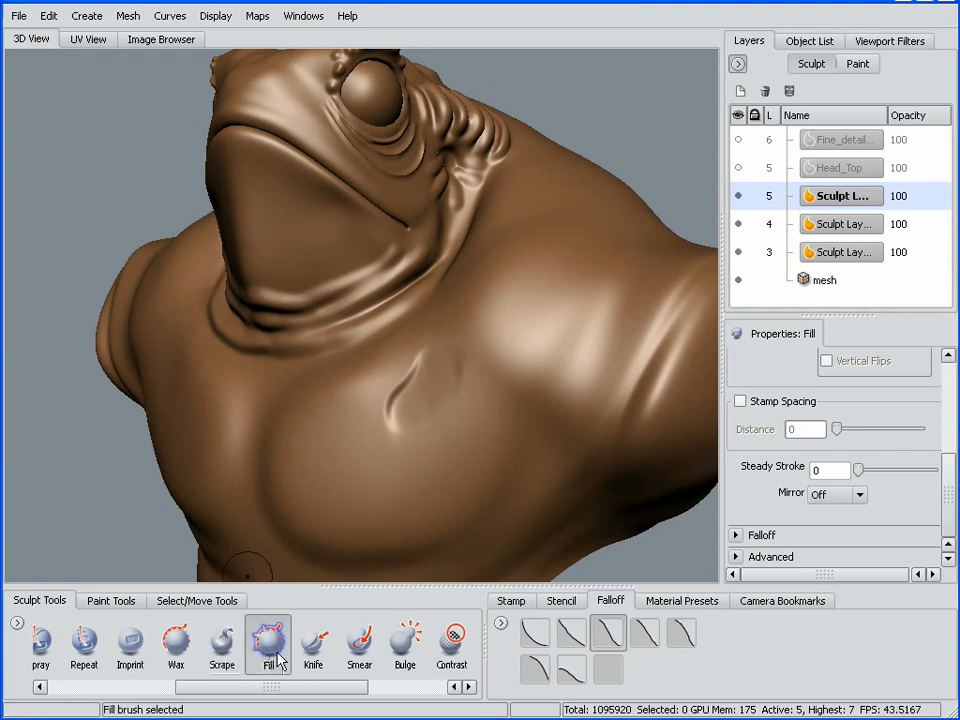
key("b")
mouse_move(412, 391)
left_mouse_down()
mouse_move(435, 391)
mouse_move(429, 403)
mouse_move(409, 403)
mouse_move(412, 413)
mouse_move(443, 369)
mouse_move(392, 422)
mouse_move(448, 386)
mouse_move(414, 418)
left_mouse_up()
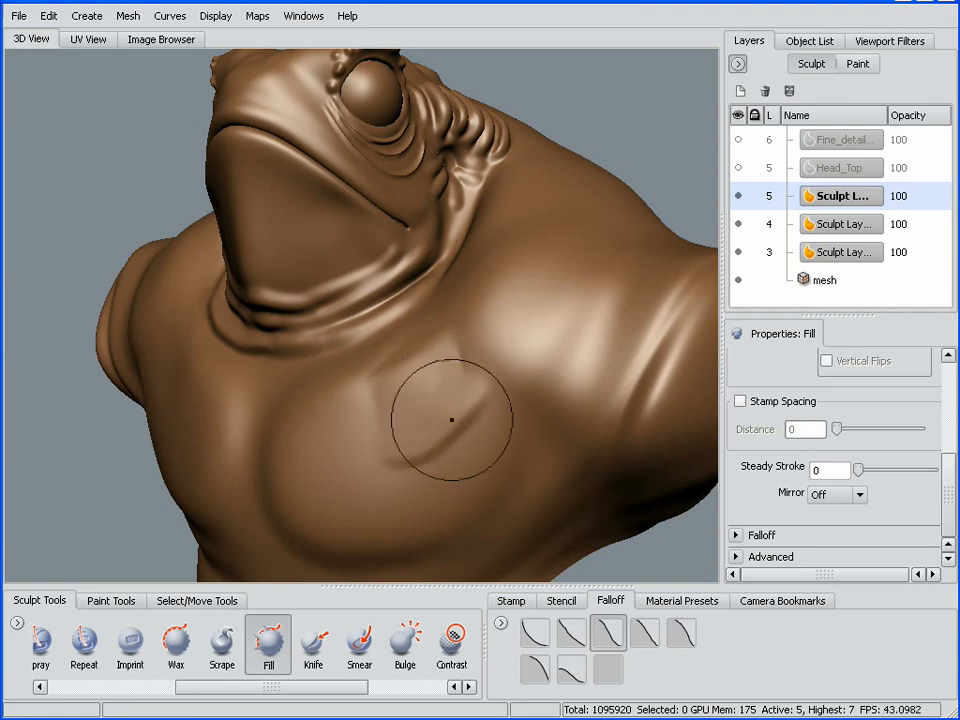
key("shift")
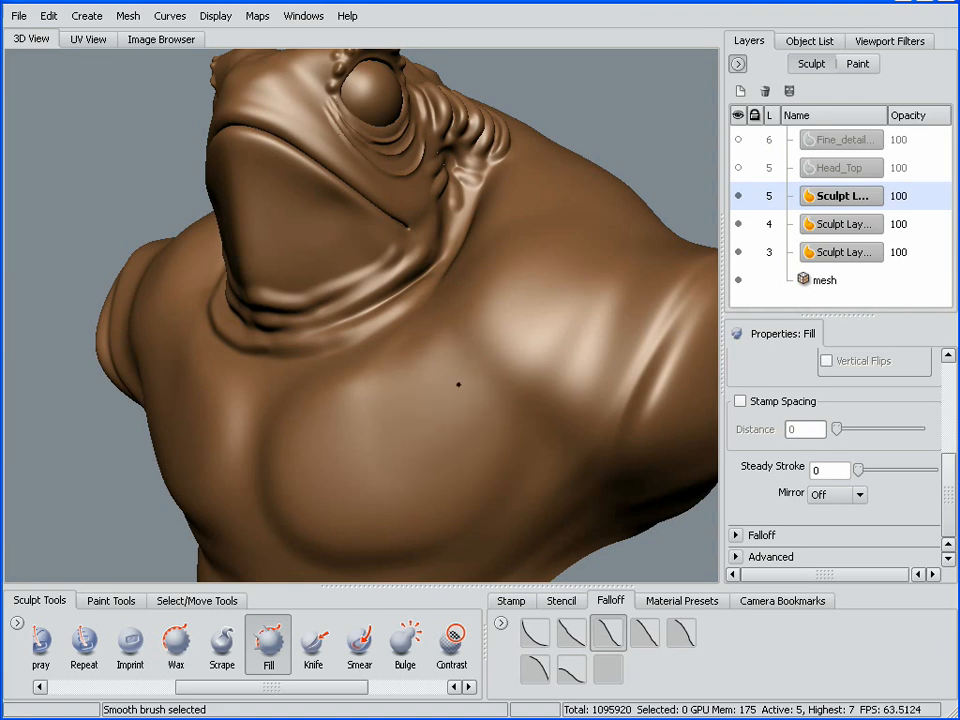
mouse_move(431, 454)
left_mouse_down("alt")
mouse_move(465, 435)
mouse_move(456, 444)
mouse_move(470, 454)
mouse_move(476, 422)
mouse_move(499, 418)
left_mouse_up("alt")
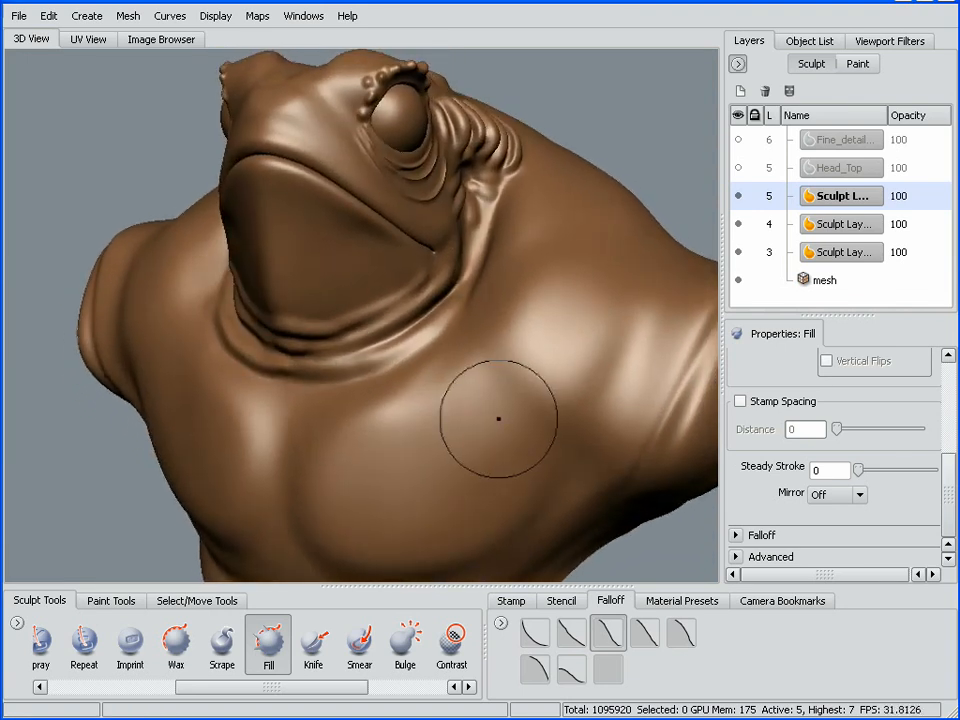